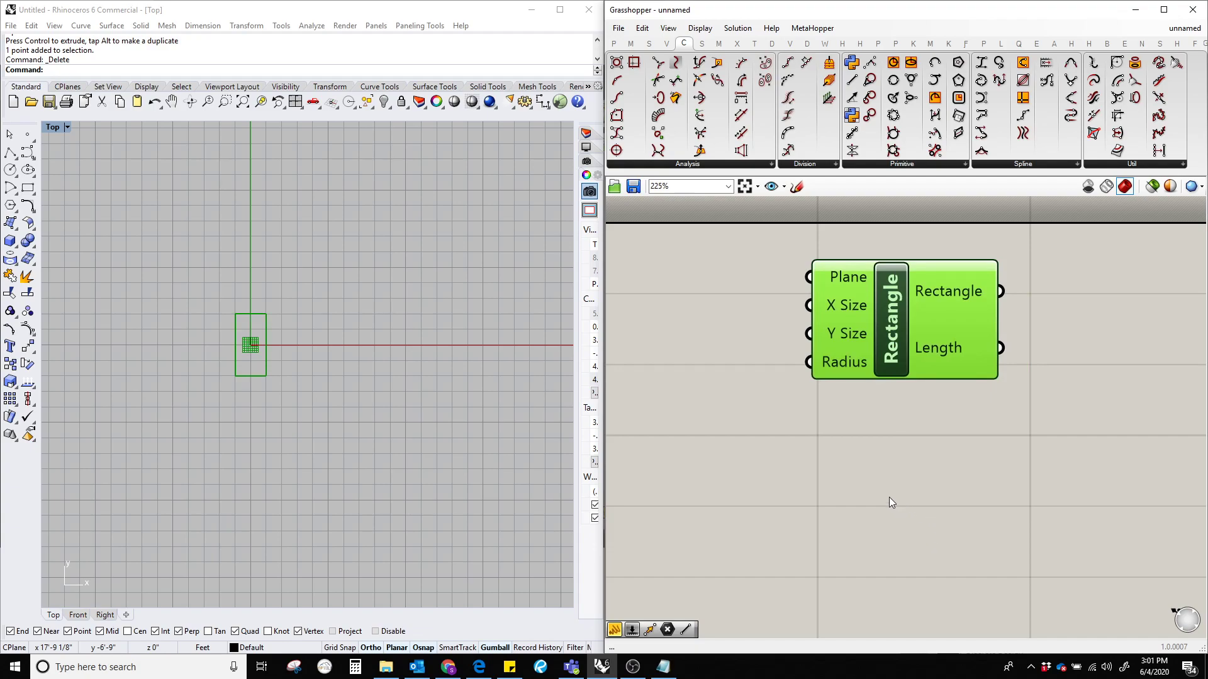
Step: Add a second Rectangle component to the Grasshopper canvas, below the existing one
{"action": "double_click", "coordinate": [845, 482]}
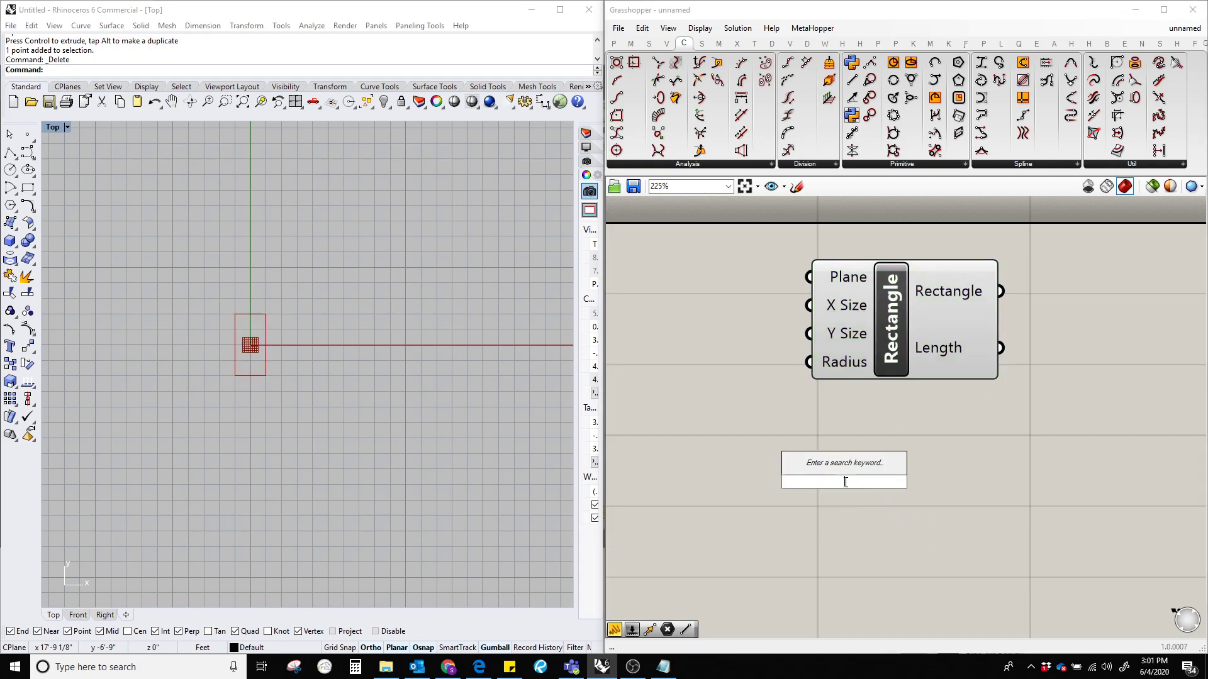
{"action": "type", "text": "recta"}
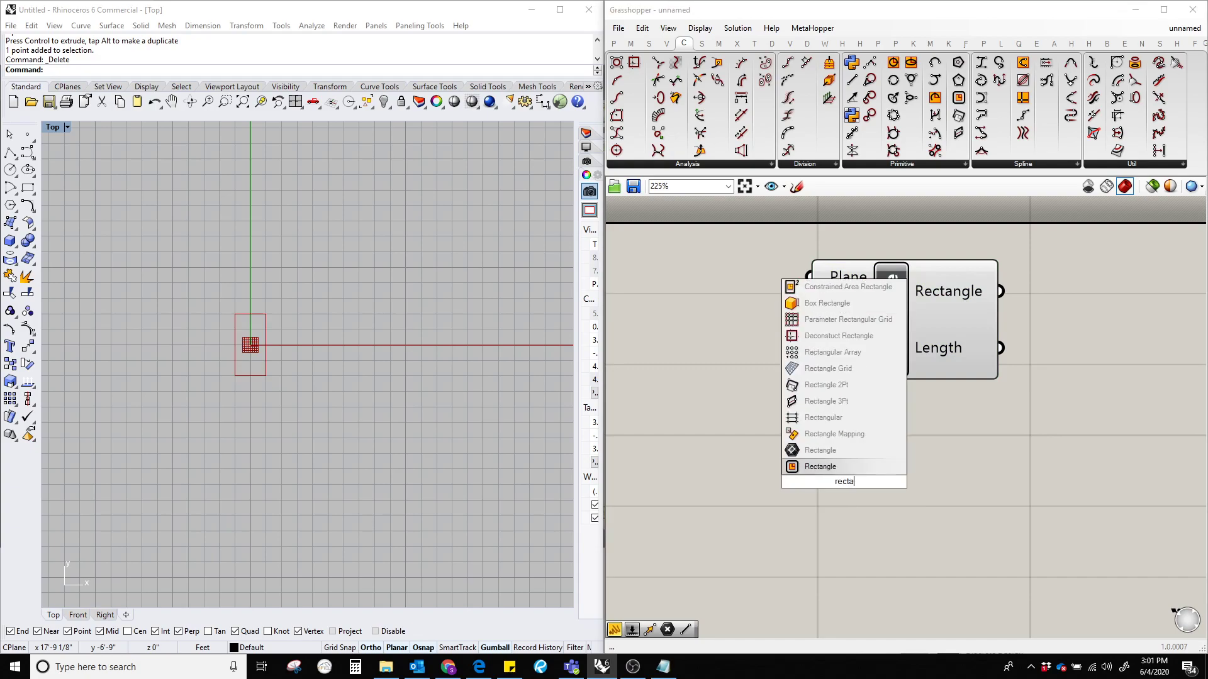
{"action": "left_click", "coordinate": [823, 470]}
{"action": "left_click_drag", "start_coordinate": [830, 485], "coordinate": [908, 501]}
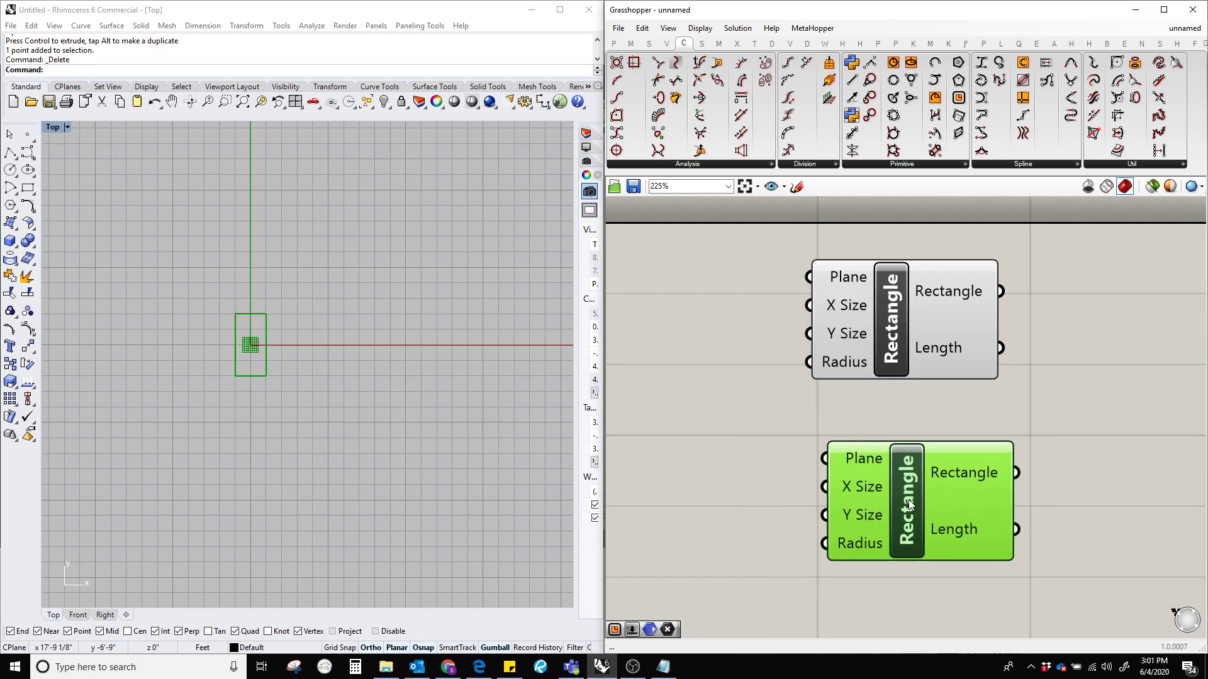
Step: Delete the original upper Rectangle component and move the new one up into its place
{"action": "left_click", "coordinate": [872, 338]}
{"action": "key", "text": "Delete"}
{"action": "left_click_drag", "start_coordinate": [902, 515], "coordinate": [890, 382]}
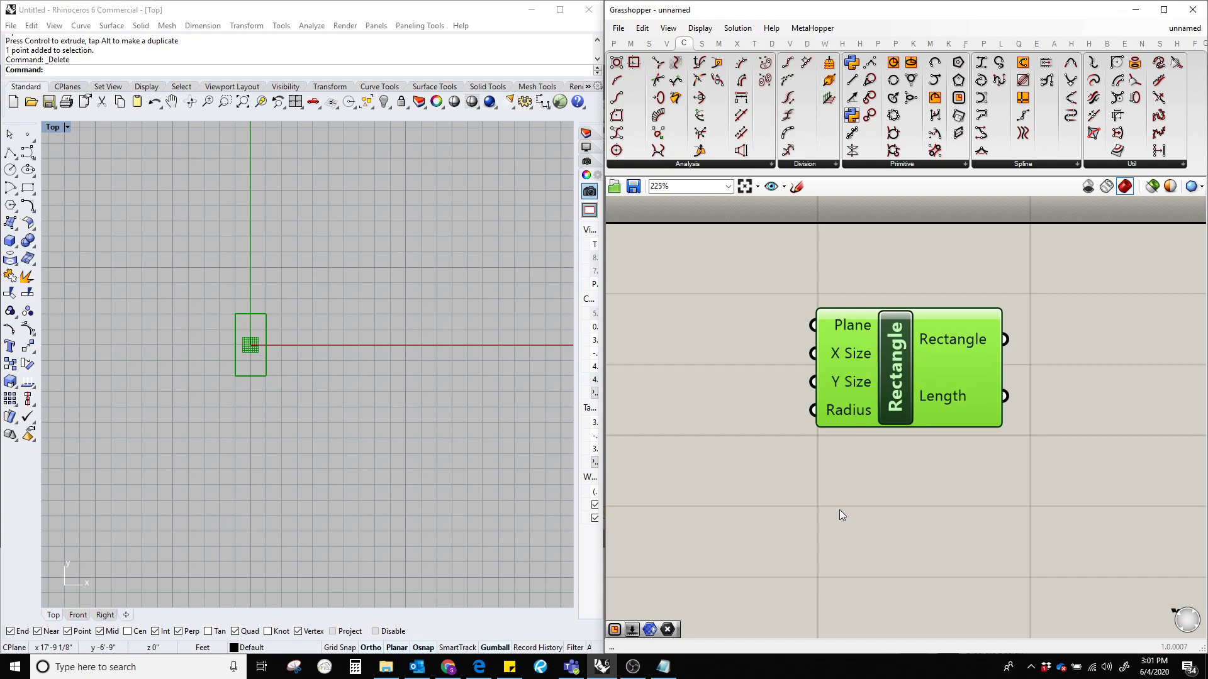
Step: Add a Point parameter to the canvas on the input side of the Rectangle component
{"action": "right_click_drag", "start_coordinate": [823, 490], "coordinate": [974, 493]}
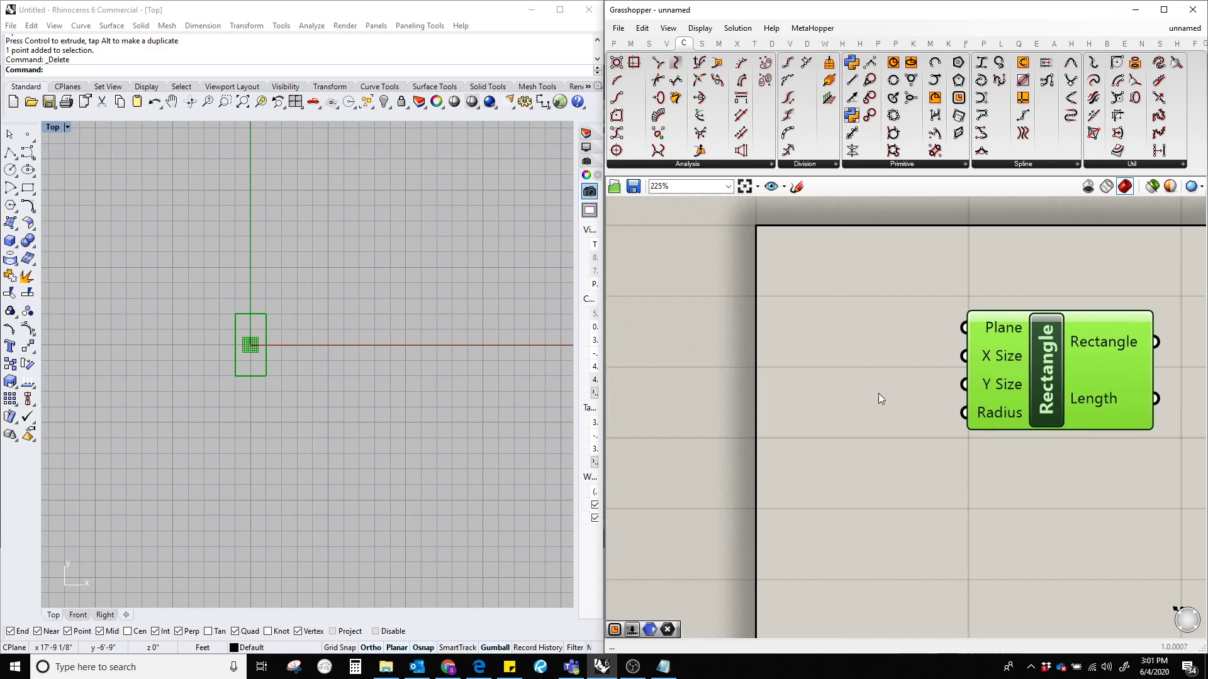
{"action": "double_click", "coordinate": [846, 358]}
{"action": "type", "text": "point"}
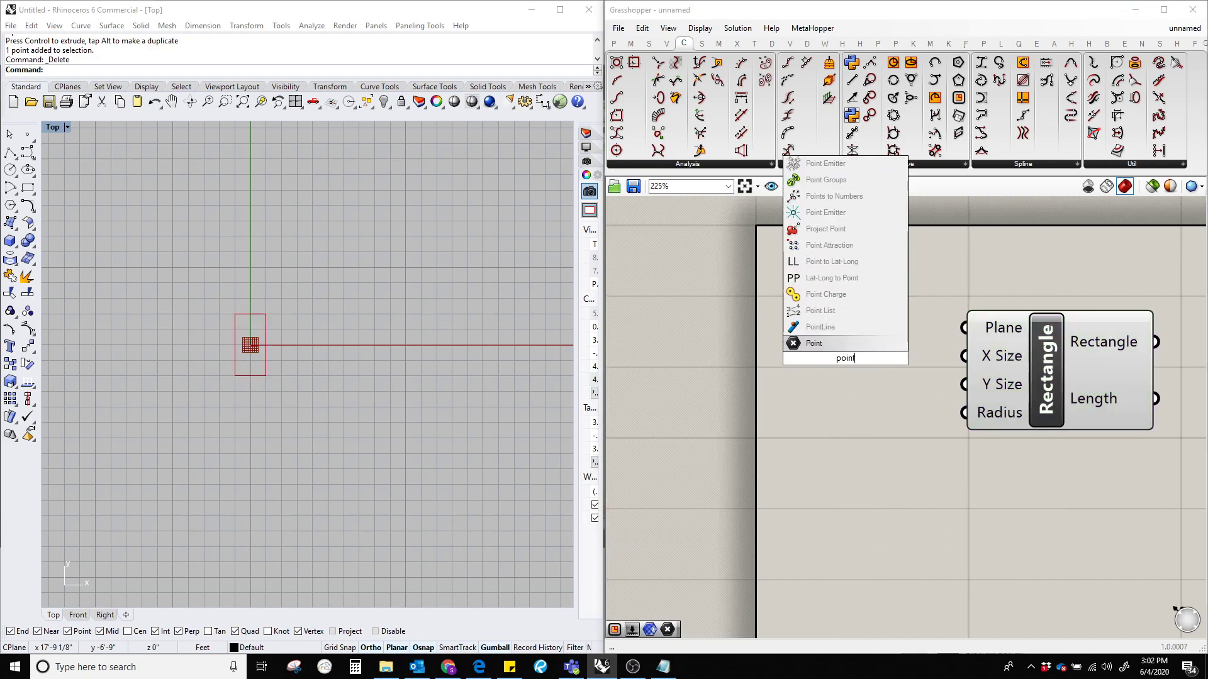
{"action": "left_click", "coordinate": [826, 343]}
{"action": "left_click_drag", "start_coordinate": [855, 359], "coordinate": [829, 338]}
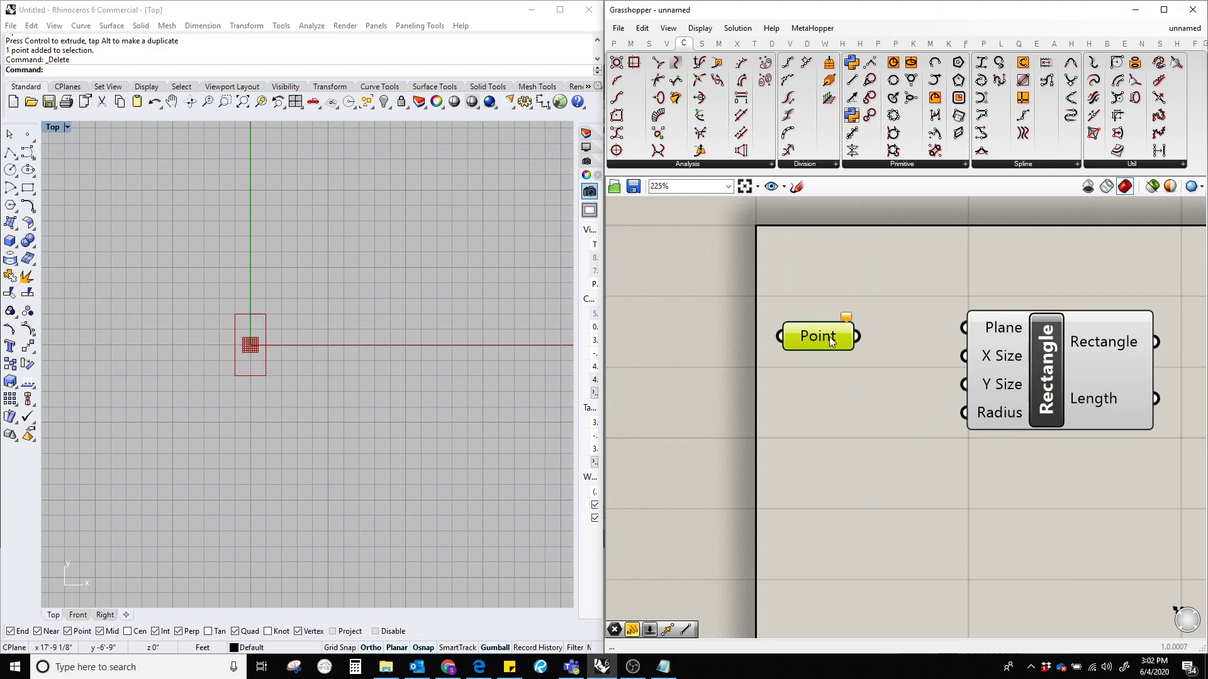
Step: Space out the Rectangle component and the Point parameter, keeping the Point level with the Plane input
{"action": "right_click_drag", "start_coordinate": [907, 463], "coordinate": [870, 441]}
{"action": "left_click_drag", "start_coordinate": [950, 362], "coordinate": [1026, 370]}
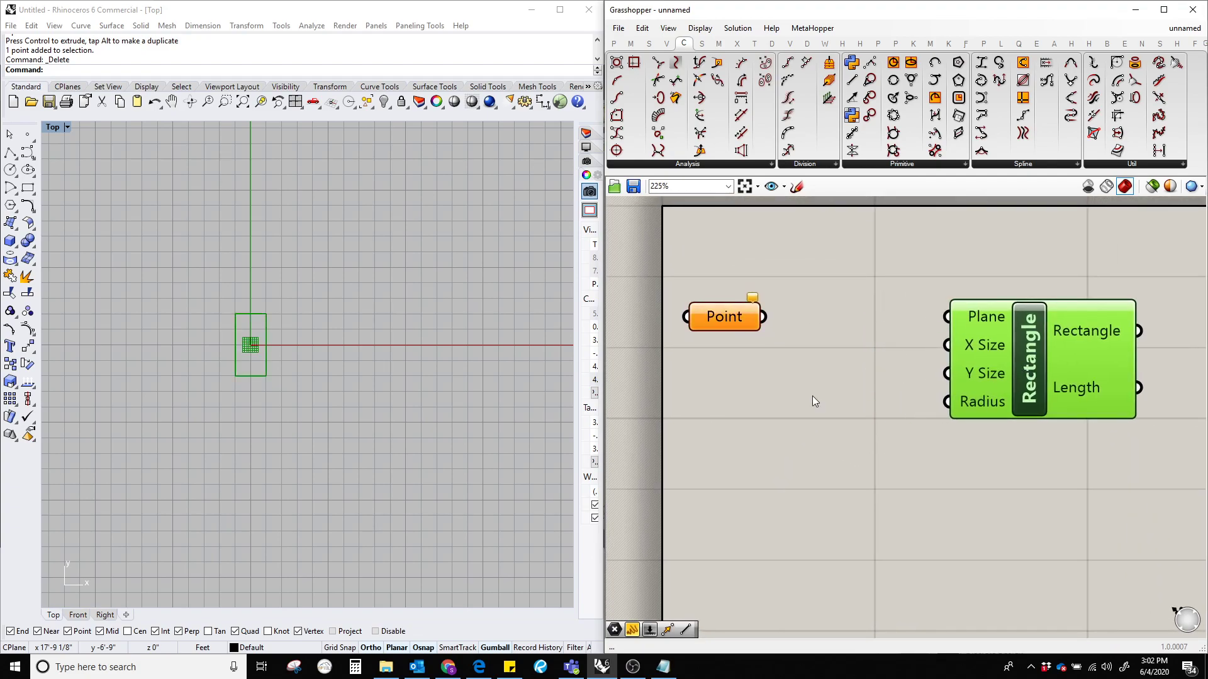
{"action": "left_click_drag", "start_coordinate": [713, 319], "coordinate": [834, 320]}
{"action": "left_click", "coordinate": [917, 493]}
{"action": "right_click_drag", "start_coordinate": [917, 492], "coordinate": [871, 454]}
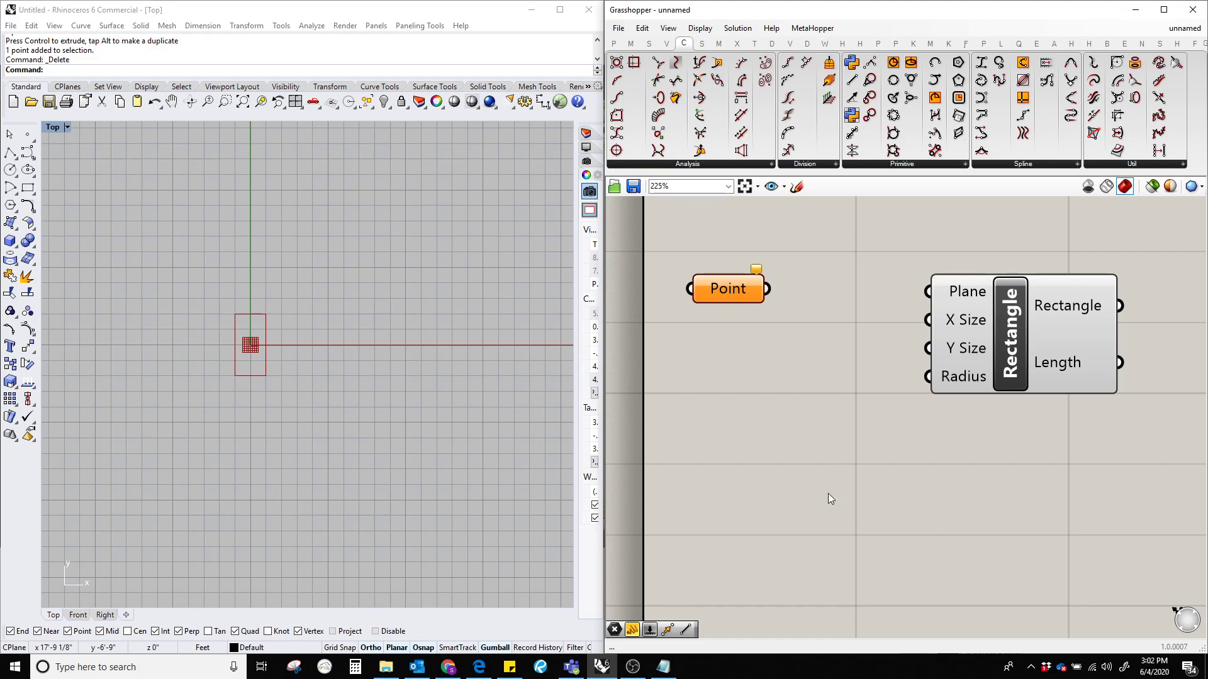
Step: Create a number slider with value 20 and place it below the Point parameter
{"action": "right_click_drag", "start_coordinate": [809, 472], "coordinate": [857, 478]}
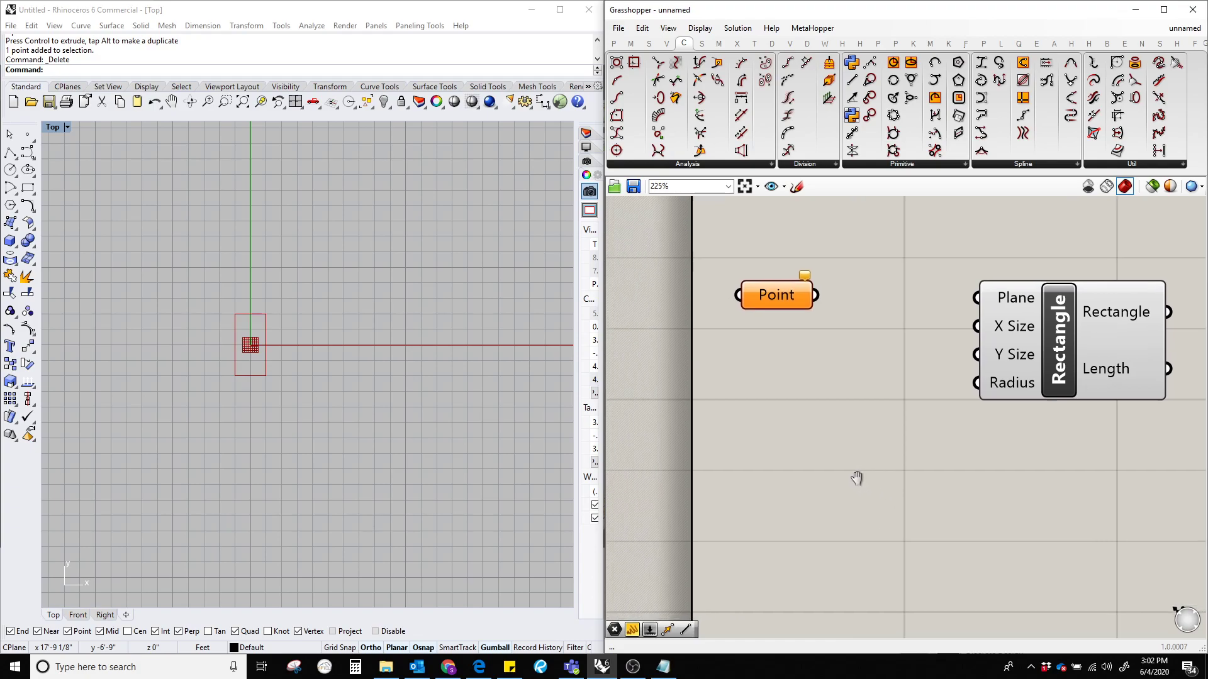
{"action": "double_click", "coordinate": [806, 425]}
{"action": "type", "text": "20"}
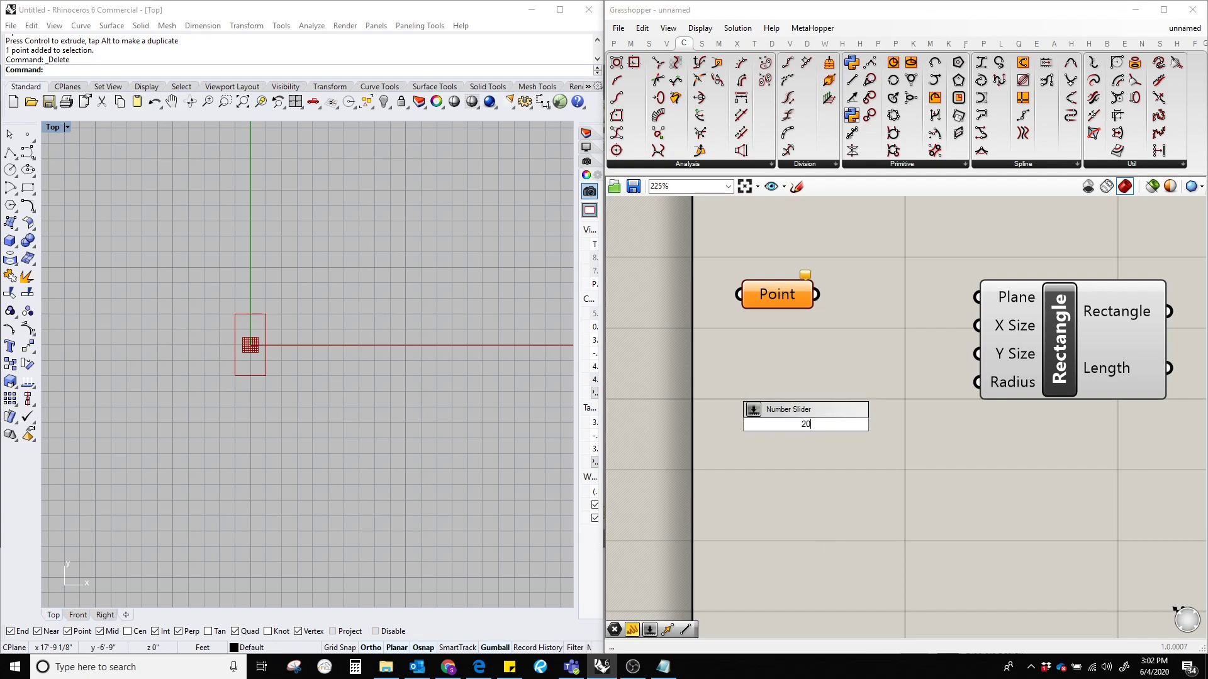
{"action": "key", "text": "Return"}
{"action": "left_click_drag", "start_coordinate": [916, 422], "coordinate": [858, 376]}
Step: Duplicate the 20 slider twice so that three sliders are stacked below the Point parameter
{"action": "left_click", "coordinate": [853, 420]}
{"action": "left_click", "coordinate": [858, 442]}
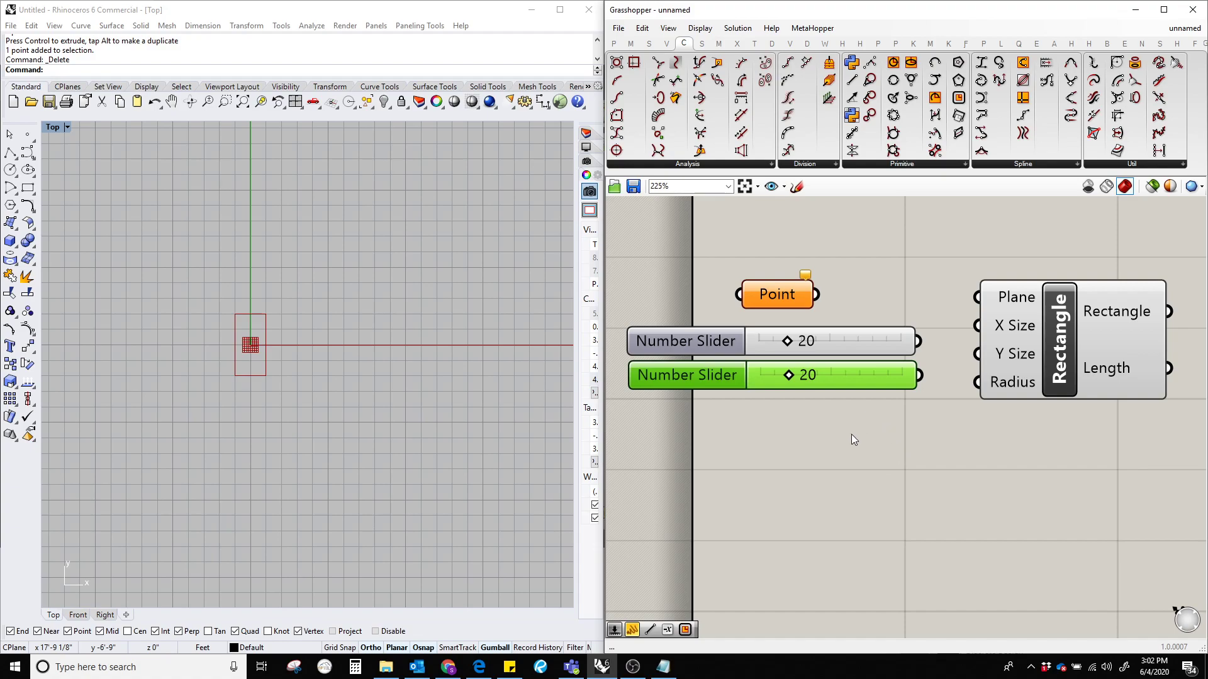
{"action": "right_click_drag", "start_coordinate": [882, 458], "coordinate": [889, 396]}
{"action": "left_click_drag", "start_coordinate": [848, 318], "coordinate": [848, 362], "text": "alt"}
{"action": "left_click", "coordinate": [818, 428]}
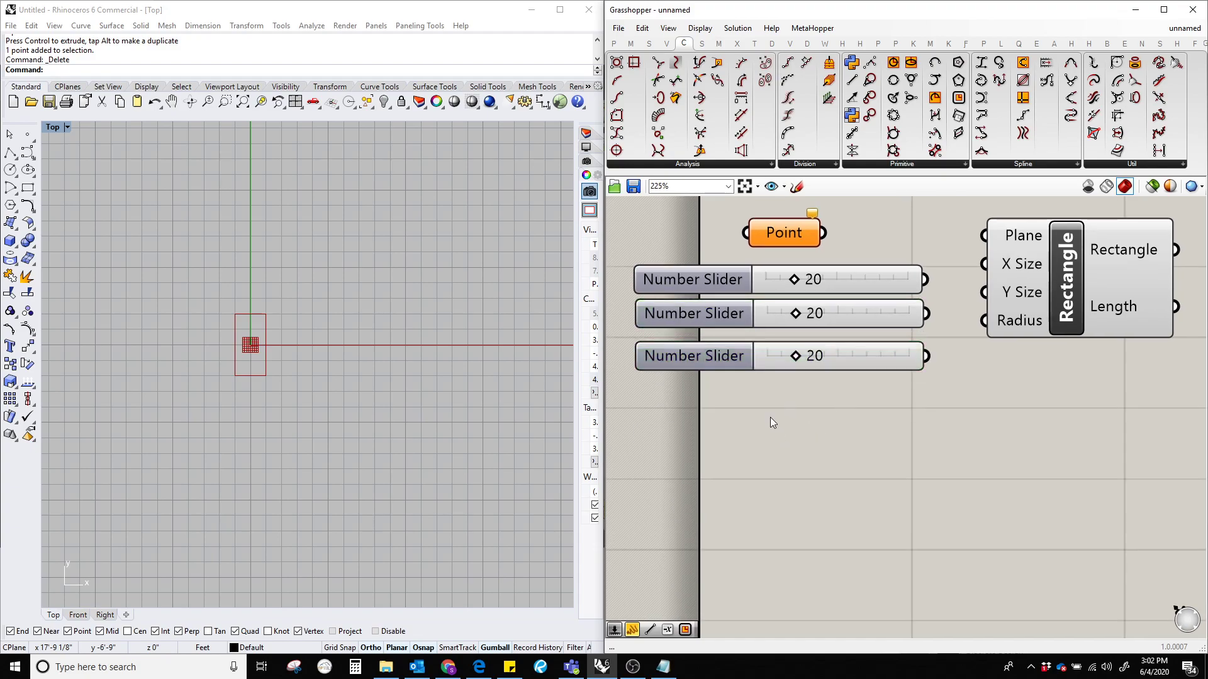
Step: Set the lowest slider to floating-point rounding with a maximum of 10
{"action": "right_click_drag", "start_coordinate": [772, 417], "coordinate": [867, 439]}
{"action": "scroll", "coordinate": [866, 440], "scroll_direction": "up", "scroll_amount": 1}
{"action": "right_click_drag", "start_coordinate": [983, 447], "coordinate": [940, 463]}
{"action": "double_click", "coordinate": [722, 407]}
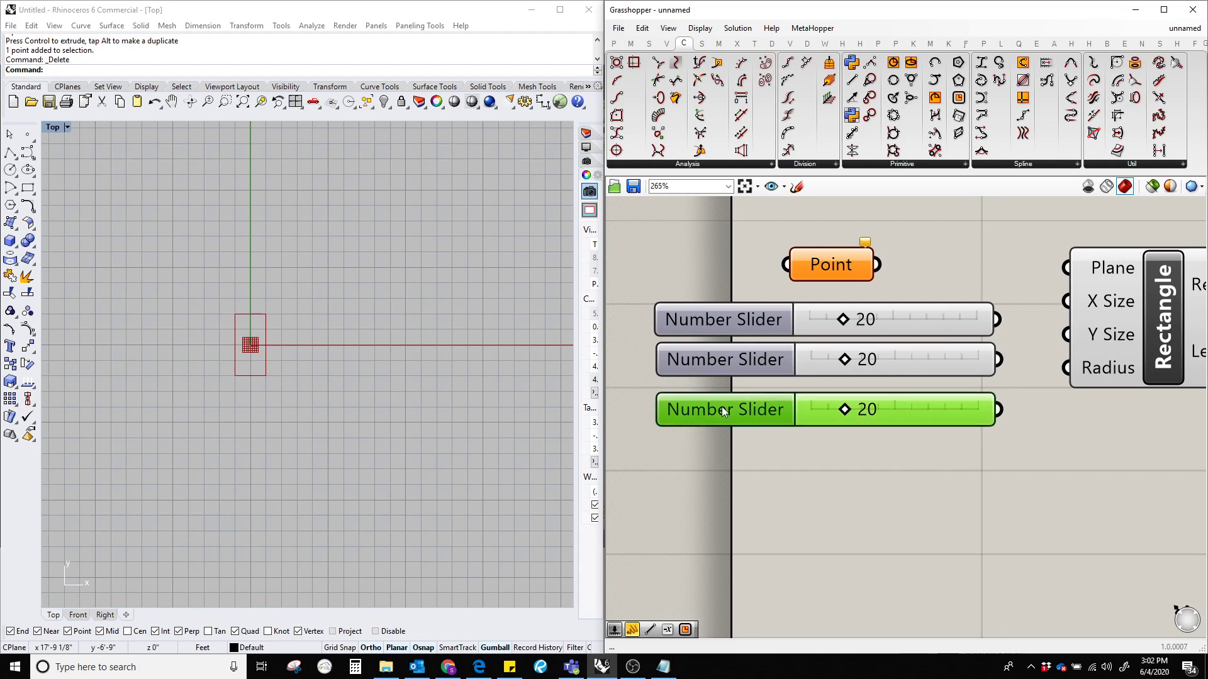
{"action": "left_click", "coordinate": [710, 371]}
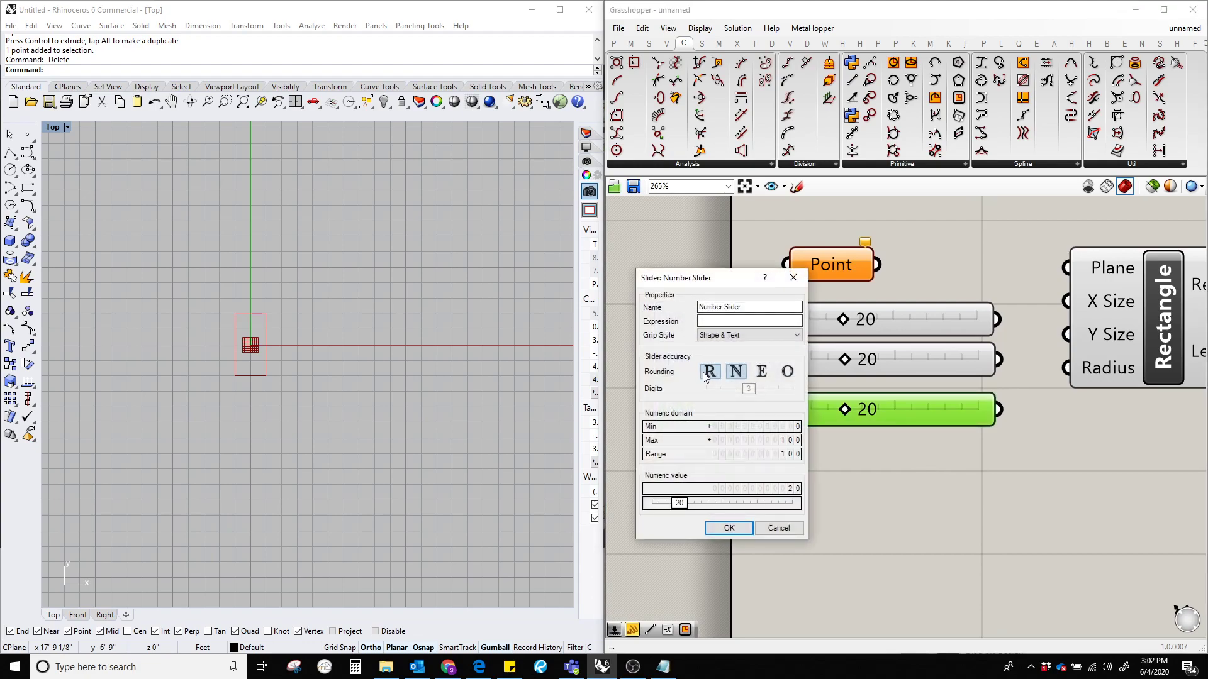
{"action": "double_click", "coordinate": [755, 440]}
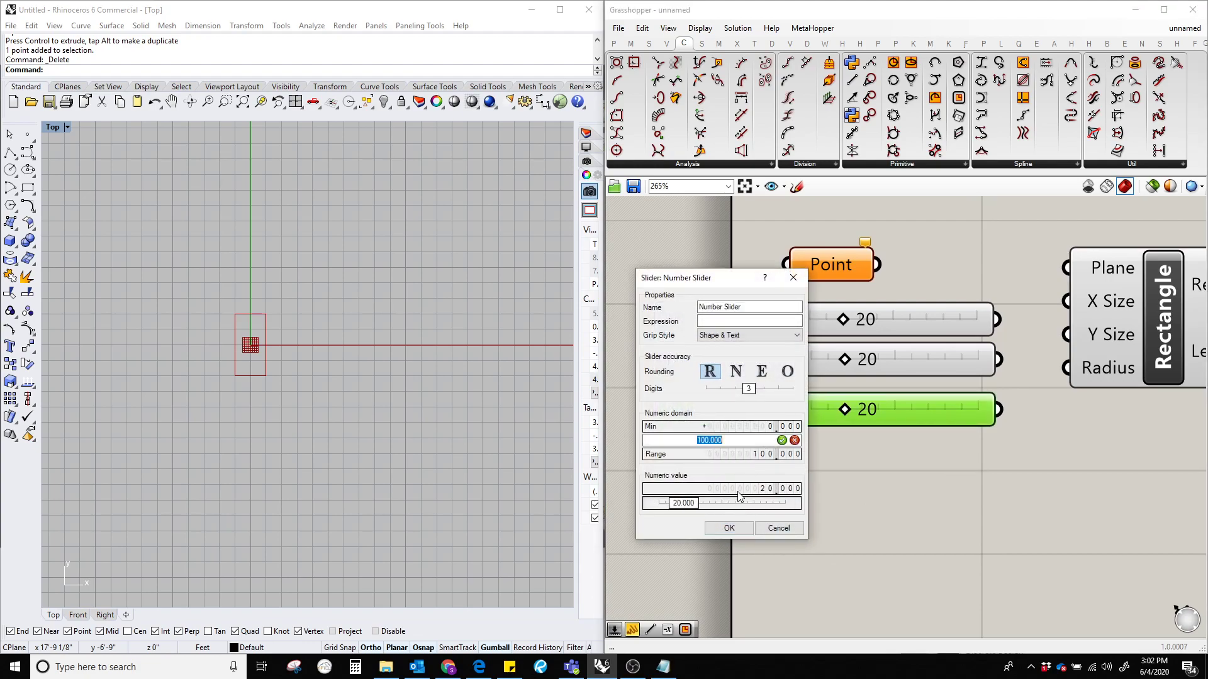
{"action": "type", "text": "1"}
{"action": "key", "text": "Return"}
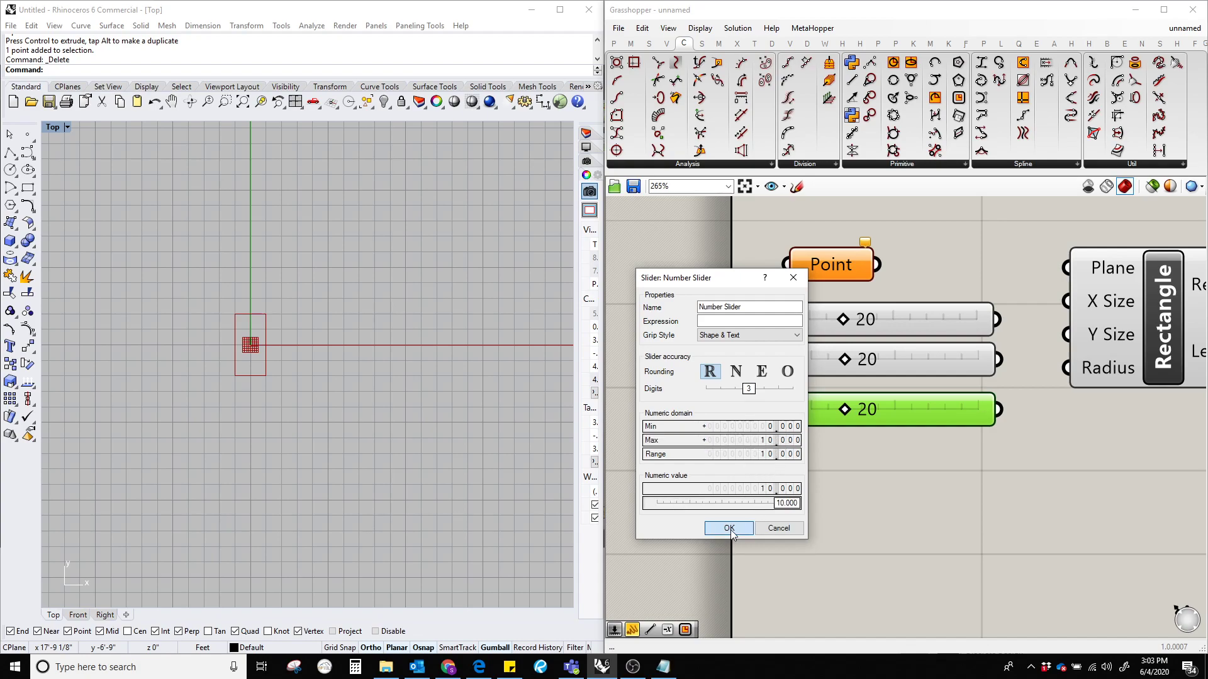
{"action": "key", "text": "Return"}
Step: Wire the Point to the Rectangle's Plane input and the three sliders to X Size, Y Size and Radius
{"action": "right_click_drag", "start_coordinate": [856, 430], "coordinate": [824, 460]}
{"action": "right_click_drag", "start_coordinate": [940, 439], "coordinate": [855, 430]}
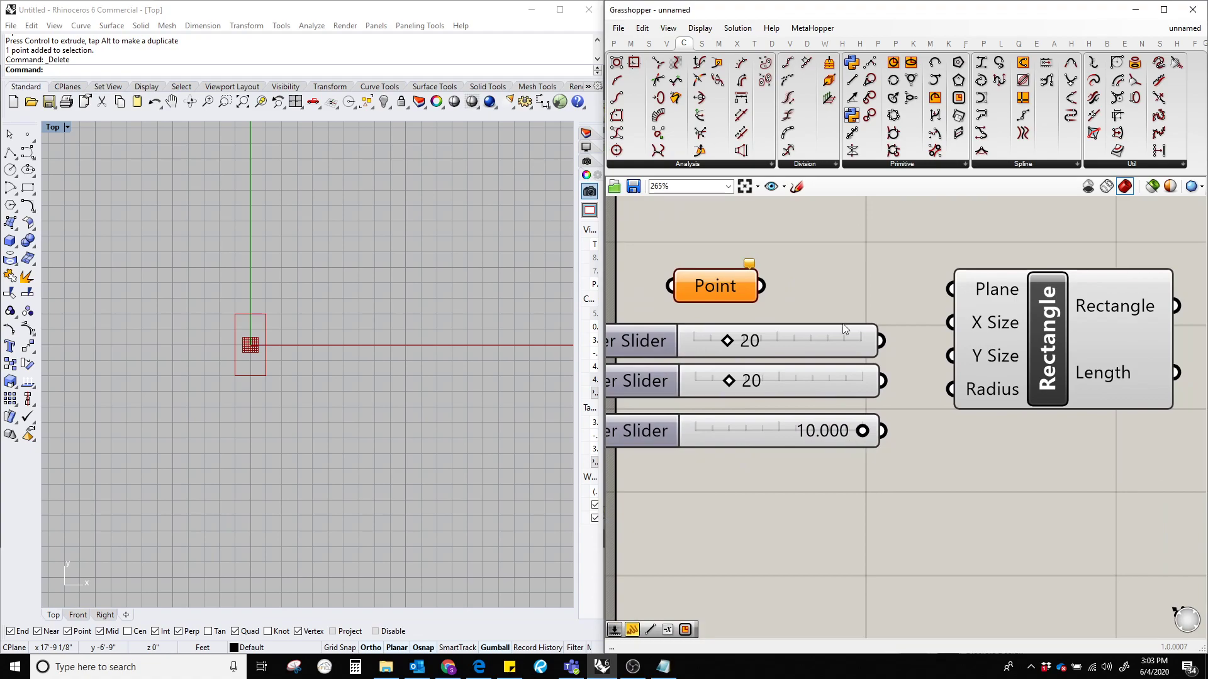
{"action": "left_click_drag", "start_coordinate": [950, 288], "coordinate": [762, 286]}
{"action": "left_click_drag", "start_coordinate": [947, 323], "coordinate": [882, 341]}
{"action": "left_click_drag", "start_coordinate": [950, 389], "coordinate": [896, 440]}
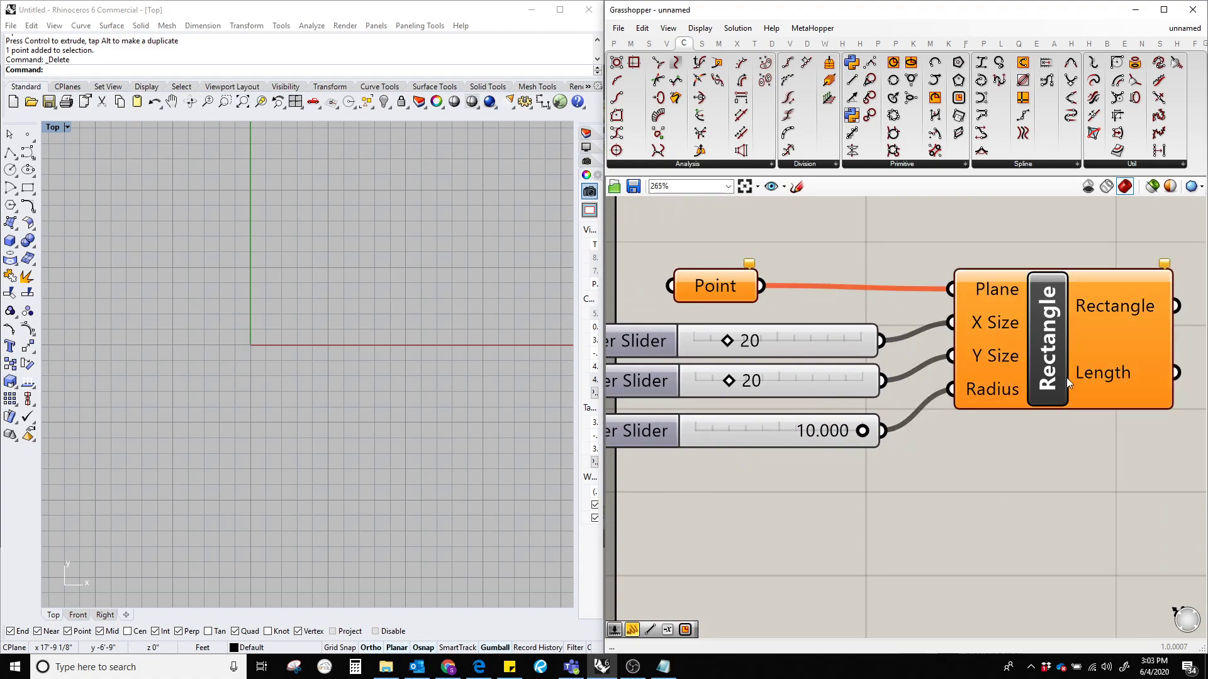
Step: Line up the Rectangle component with its sliders, and shift the whole definition across the canvas
{"action": "left_click_drag", "start_coordinate": [1067, 377], "coordinate": [1073, 403]}
{"action": "left_click", "coordinate": [1038, 540]}
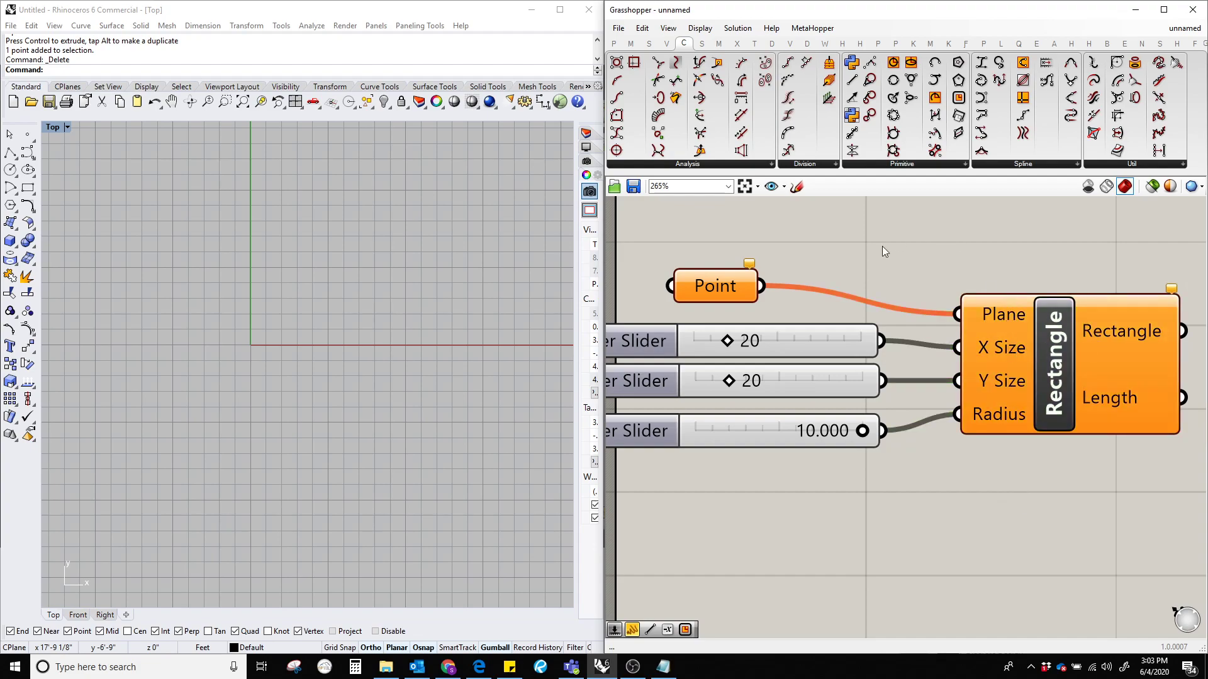
{"action": "scroll", "coordinate": [895, 240], "scroll_direction": "down", "scroll_amount": 2}
{"action": "left_click_drag", "start_coordinate": [1024, 483], "coordinate": [783, 326]}
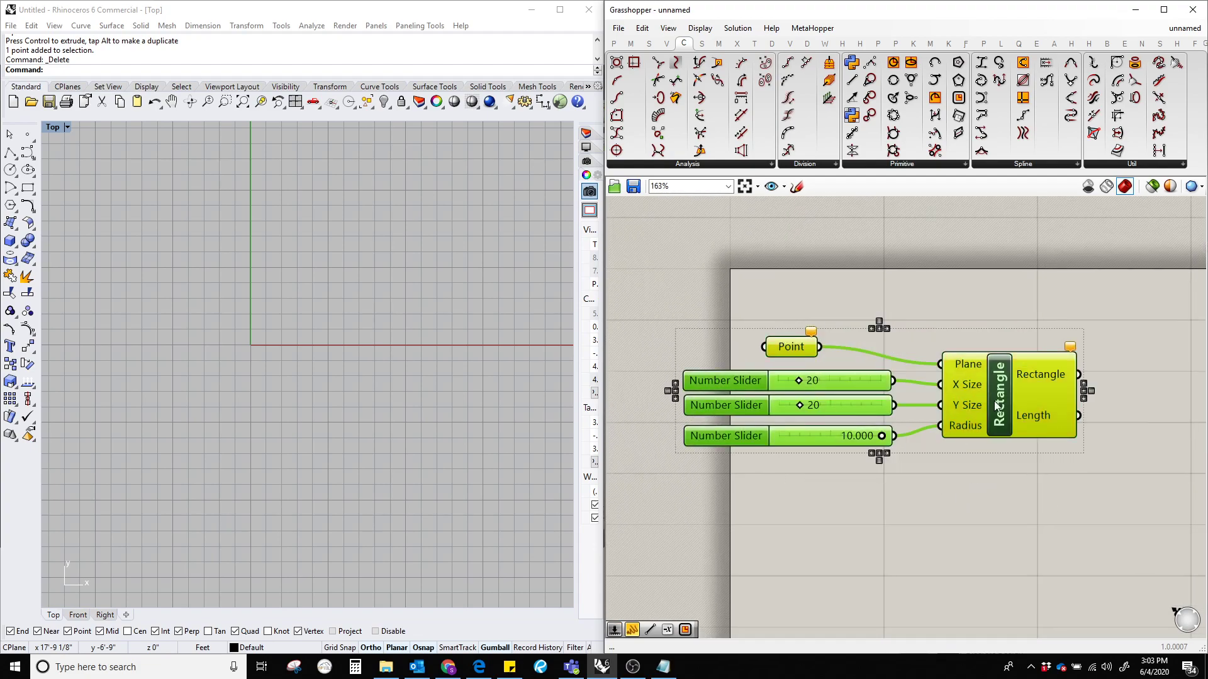
{"action": "left_click_drag", "start_coordinate": [994, 401], "coordinate": [1085, 373]}
{"action": "left_click", "coordinate": [1080, 495]}
Step: Move the Point parameter so it sits just above the start of the number sliders
{"action": "right_click_drag", "start_coordinate": [1084, 433], "coordinate": [909, 461]}
{"action": "scroll", "coordinate": [988, 345], "scroll_direction": "up", "scroll_amount": 2}
{"action": "mouse_move", "coordinate": [985, 348]}
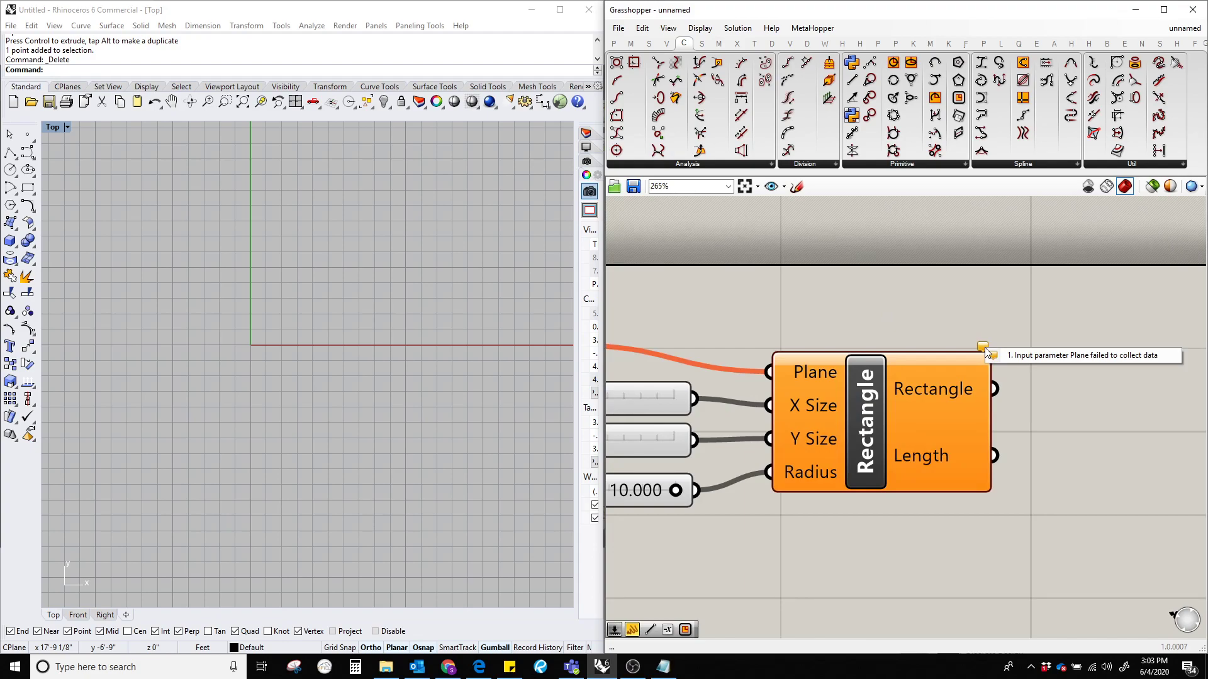
{"action": "scroll", "coordinate": [892, 304], "scroll_direction": "down", "scroll_amount": 3}
{"action": "right_click_drag", "start_coordinate": [725, 424], "coordinate": [961, 427]}
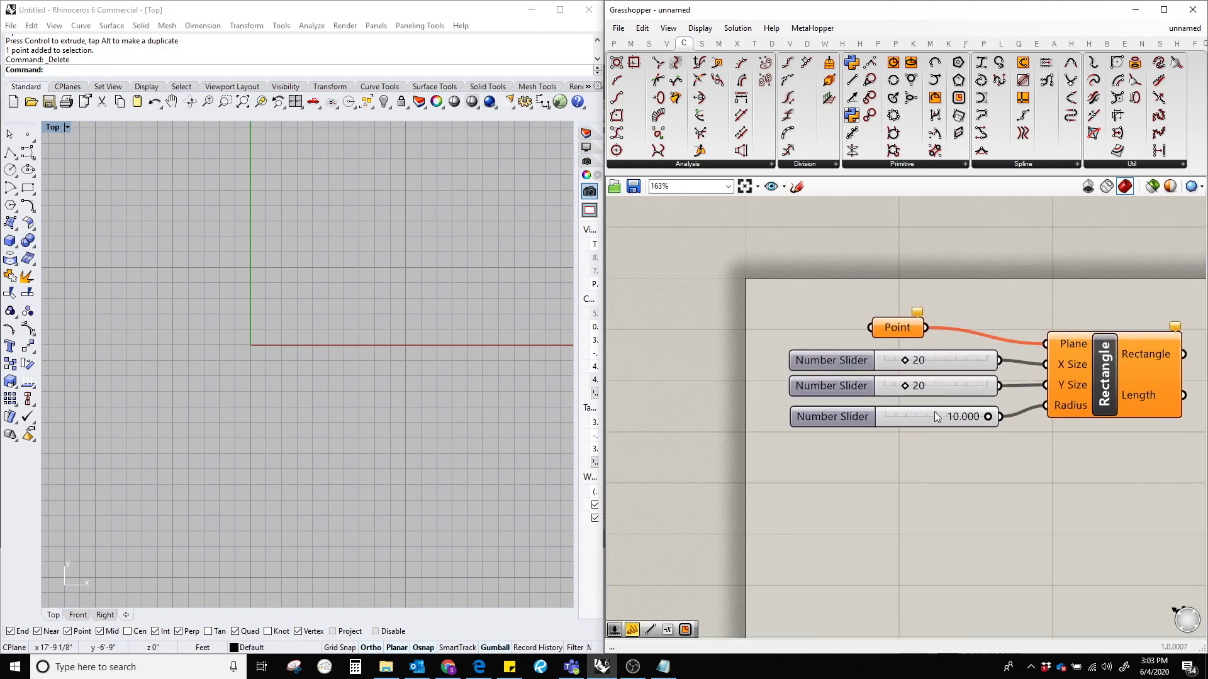
{"action": "scroll", "coordinate": [824, 323], "scroll_direction": "up", "scroll_amount": 2}
{"action": "left_click_drag", "start_coordinate": [923, 322], "coordinate": [803, 311]}
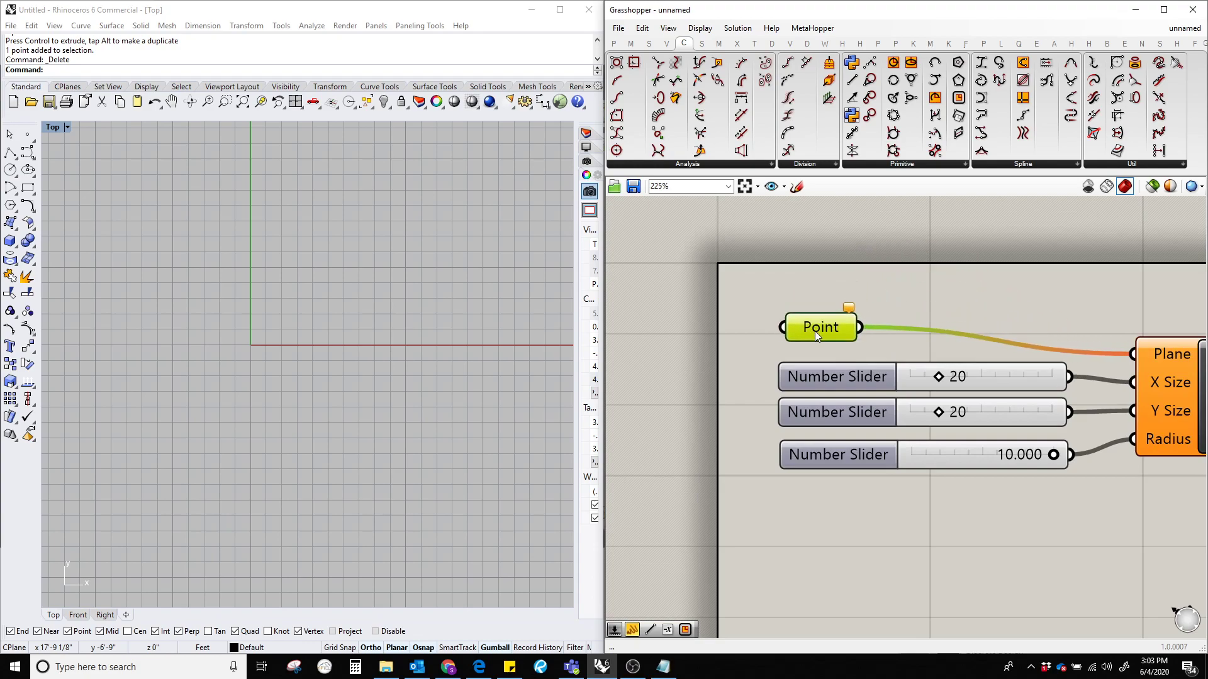
{"action": "left_click_drag", "start_coordinate": [798, 320], "coordinate": [816, 333]}
{"action": "right_click_drag", "start_coordinate": [911, 293], "coordinate": [872, 285]}
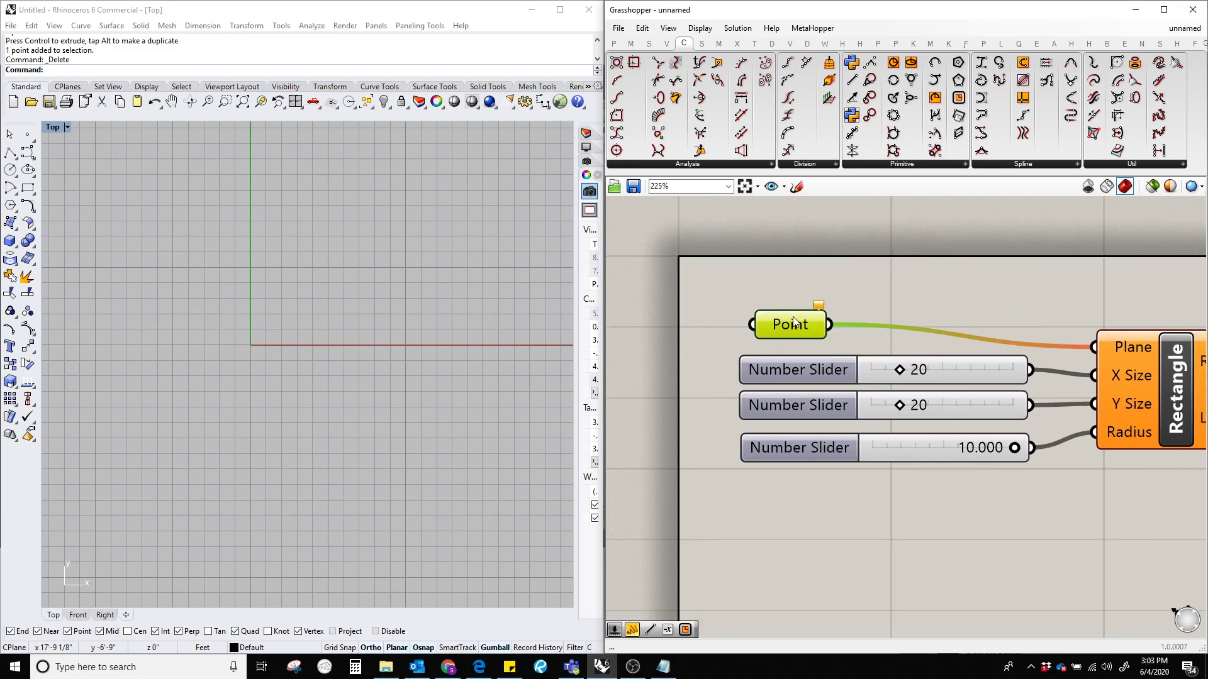
{"action": "scroll", "coordinate": [796, 323], "scroll_direction": "up", "scroll_amount": 2}
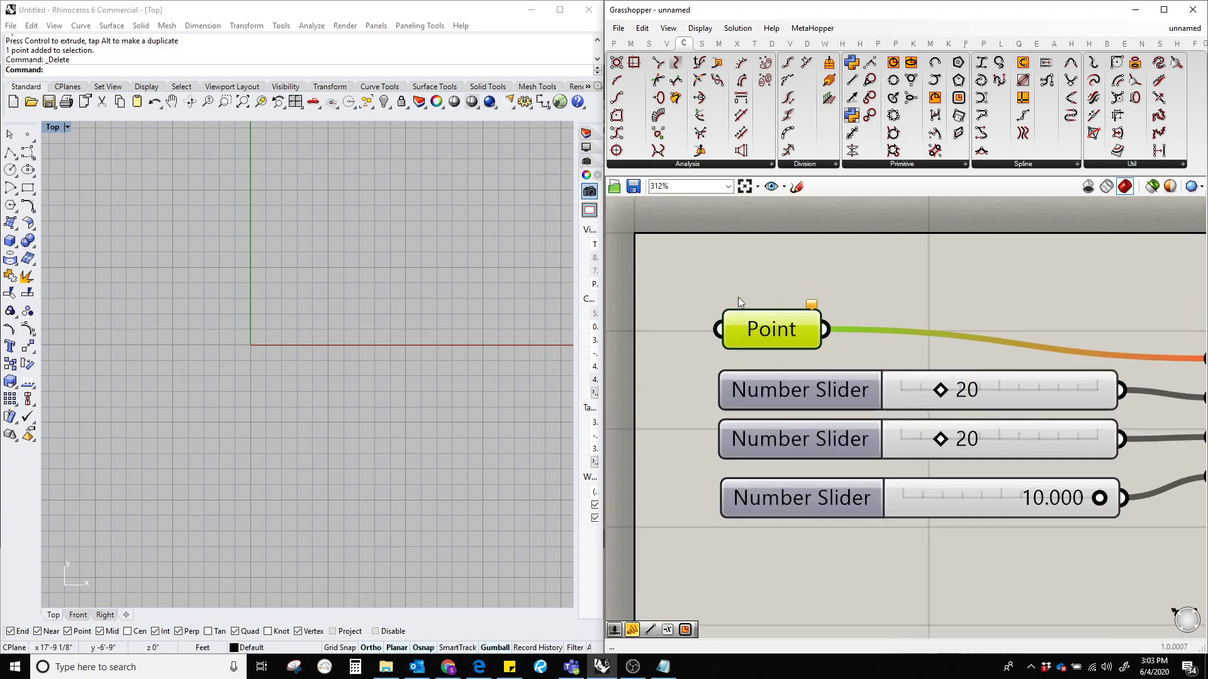
{"action": "scroll", "coordinate": [756, 336], "scroll_direction": "down", "scroll_amount": 2}
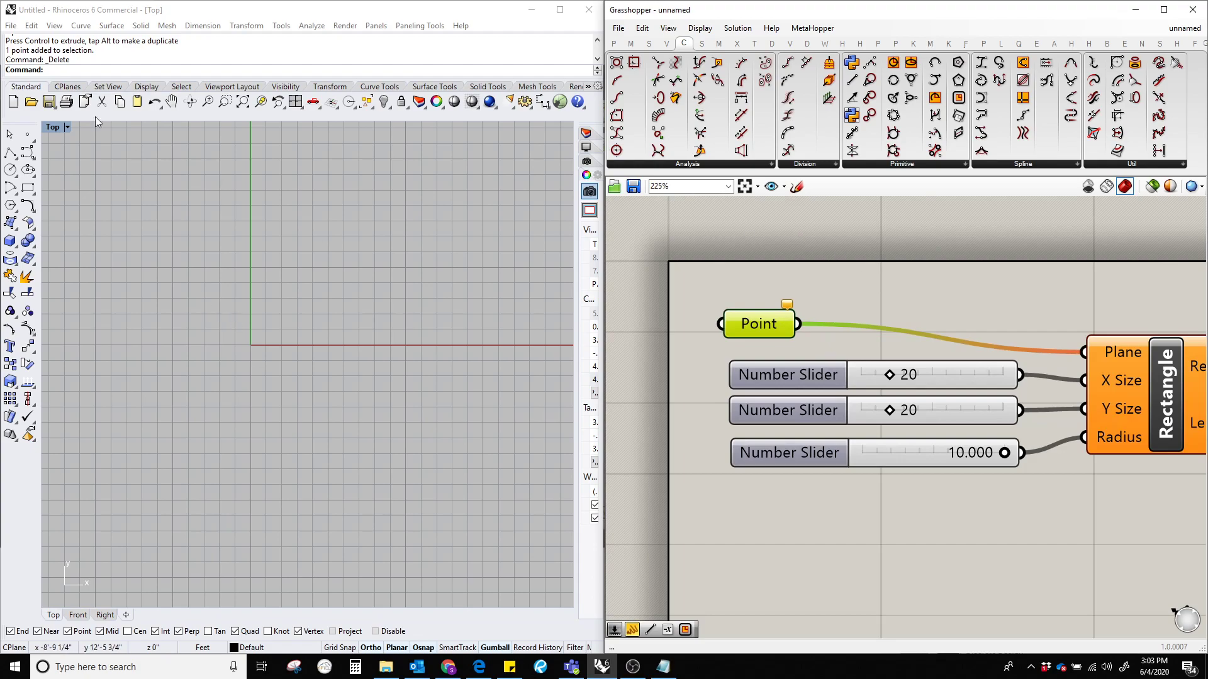
Step: Place a point object in Rhino's Top viewport, in the positive X and Y quadrant near the origin
{"action": "left_click", "coordinate": [27, 134]}
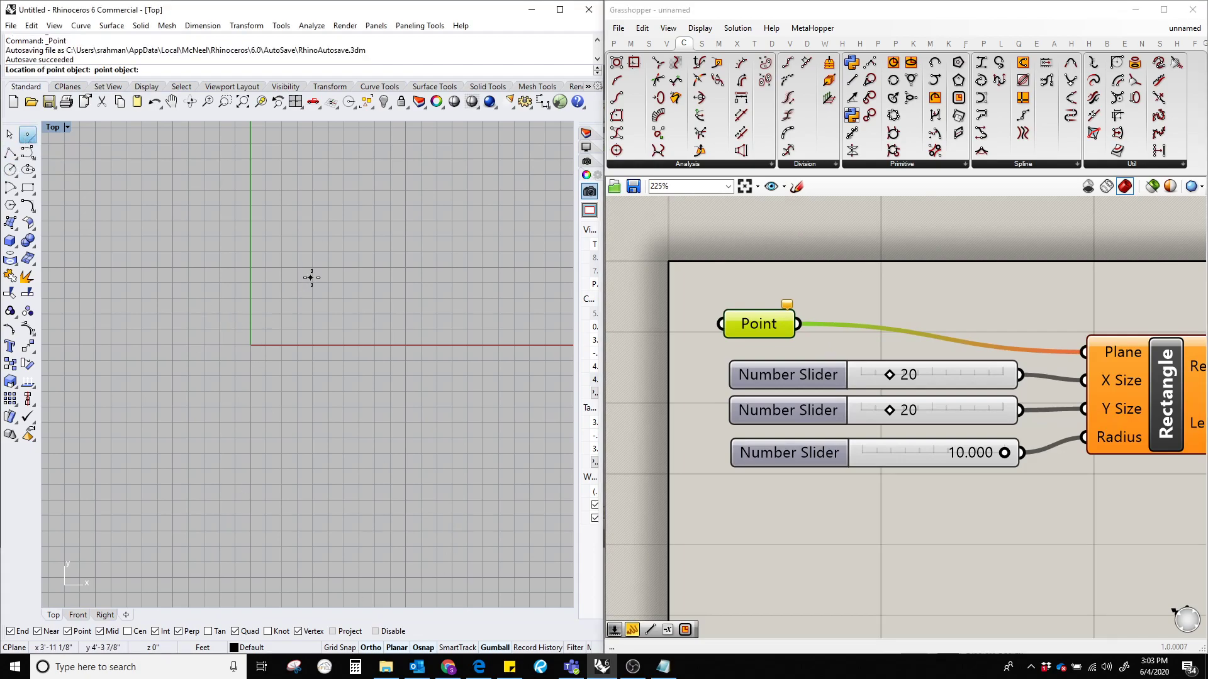
{"action": "left_click", "coordinate": [310, 241]}
{"action": "right_click_drag", "start_coordinate": [311, 242], "coordinate": [280, 354]}
{"action": "scroll", "coordinate": [280, 354], "scroll_direction": "up", "scroll_amount": 3}
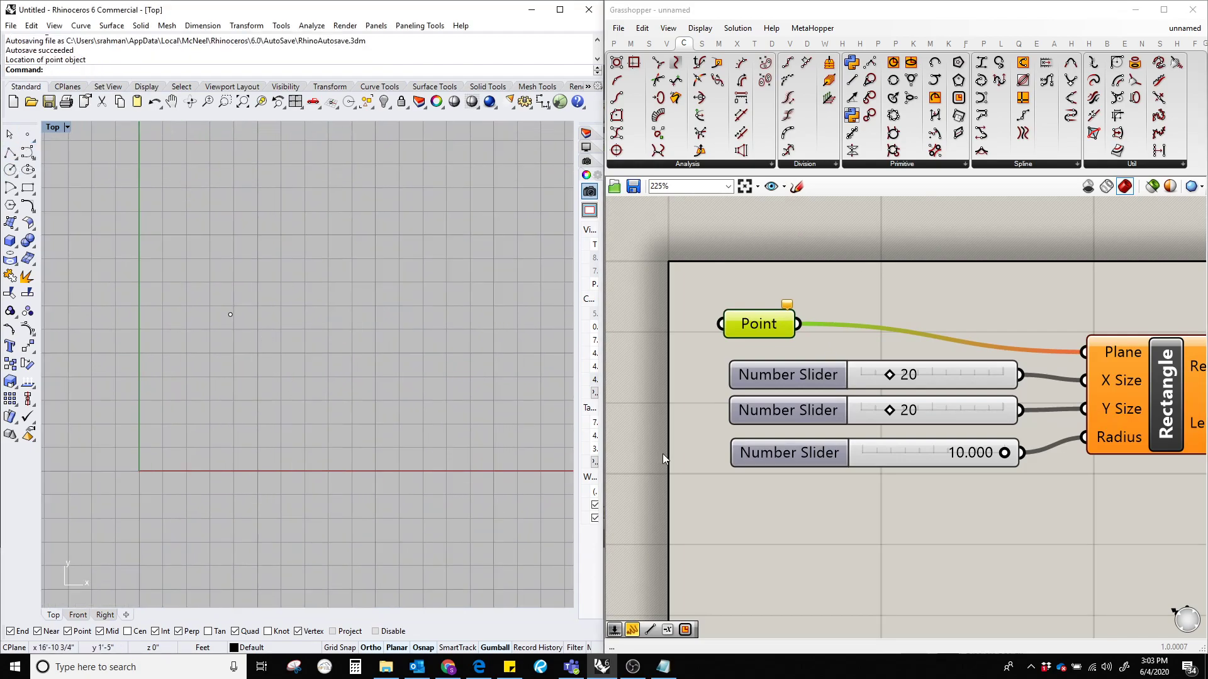
Step: Reference the new Rhino point object as the single point of the Grasshopper Point parameter
{"action": "right_click", "coordinate": [756, 325]}
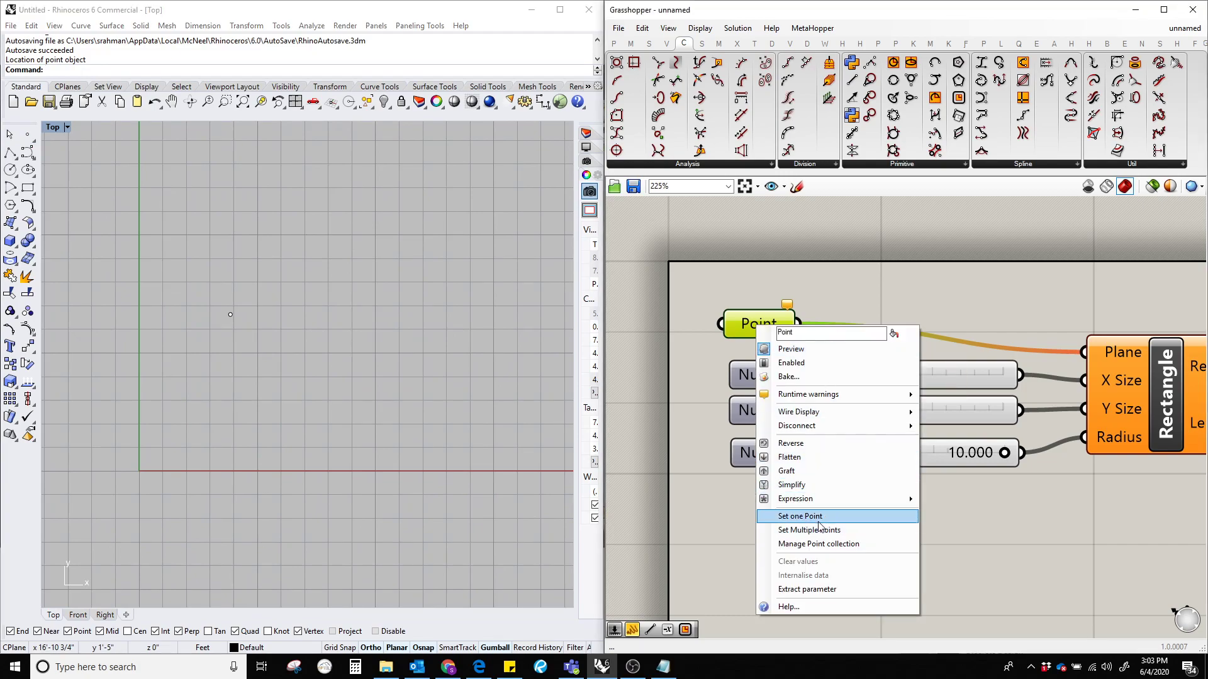
{"action": "left_click", "coordinate": [800, 516]}
{"action": "left_click", "coordinate": [231, 315]}
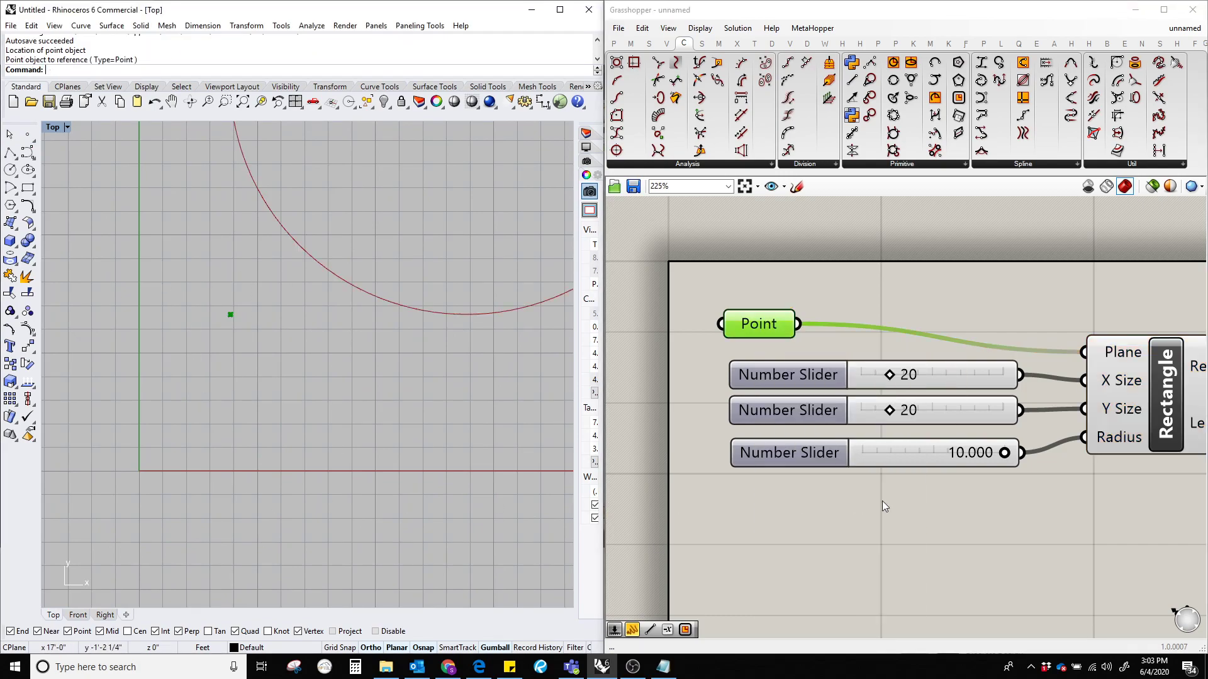
{"action": "left_click", "coordinate": [825, 491]}
Step: Set the Radius slider to 0.000 so the rectangle has sharp corners
{"action": "scroll", "coordinate": [200, 421], "scroll_direction": "down", "scroll_amount": 5}
{"action": "scroll", "coordinate": [334, 384], "scroll_direction": "up", "scroll_amount": 3}
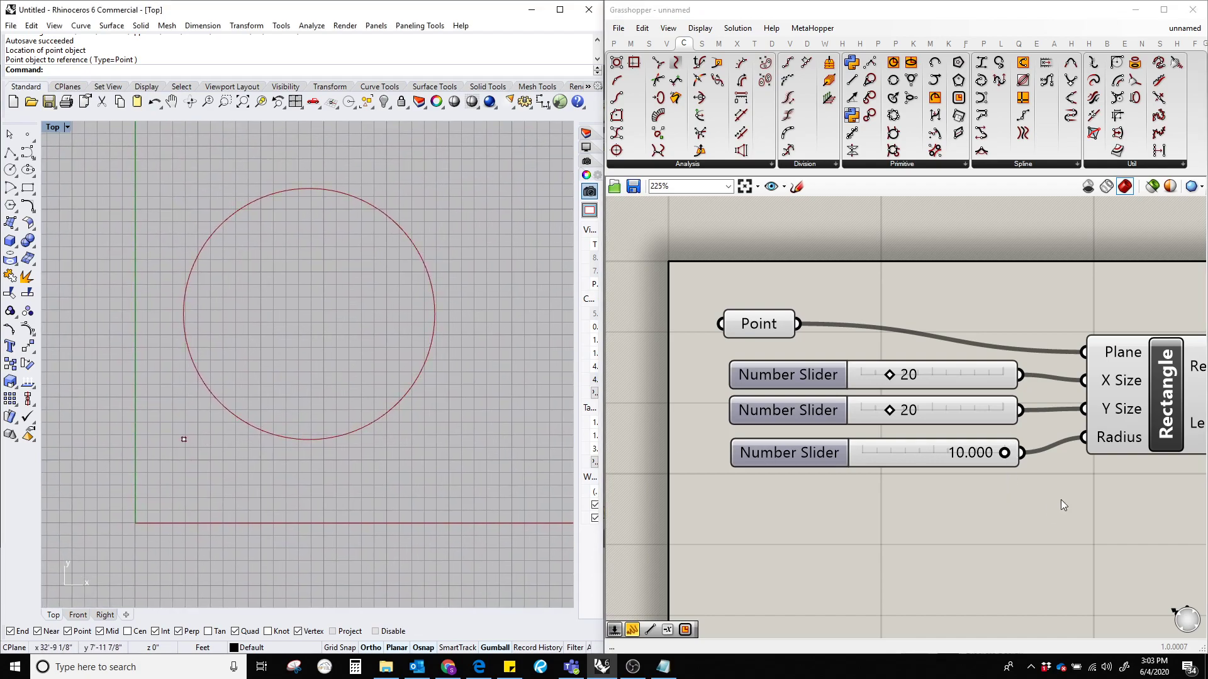
{"action": "right_click_drag", "start_coordinate": [1060, 500], "coordinate": [1010, 466]}
{"action": "left_click_drag", "start_coordinate": [954, 417], "coordinate": [799, 428]}
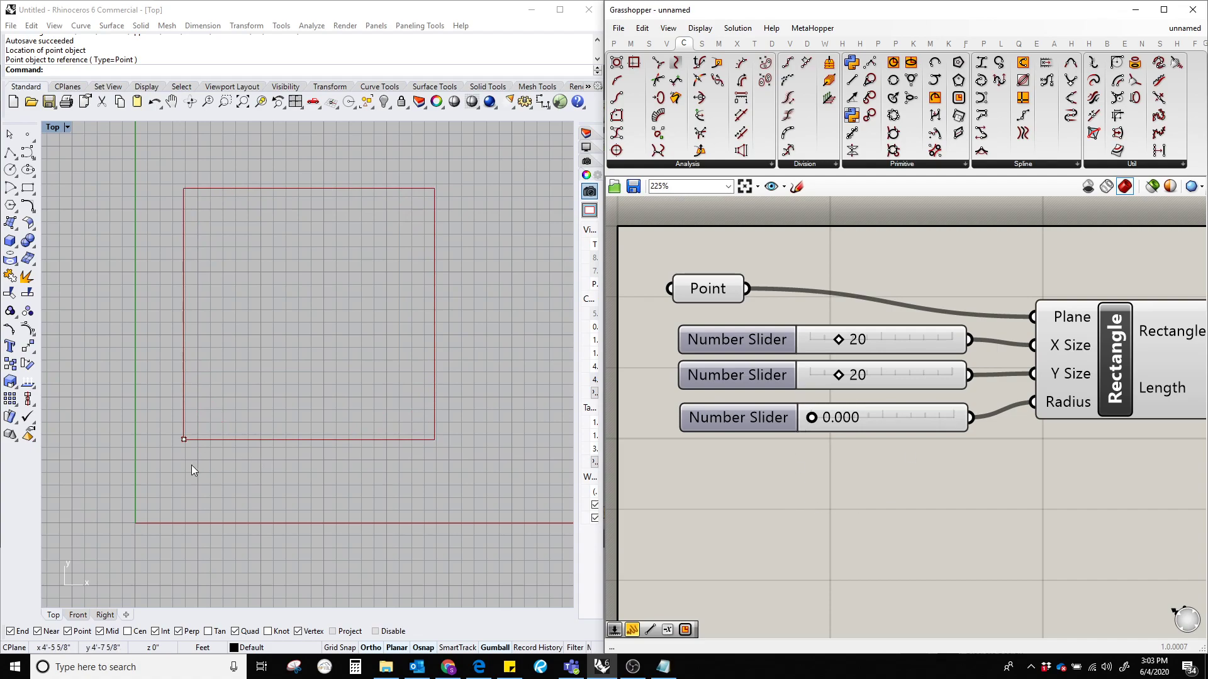
Step: Select the point object at the rectangle's lower-left corner in Rhino's Top viewport
{"action": "scroll", "coordinate": [219, 431], "scroll_direction": "up", "scroll_amount": 4}
{"action": "scroll", "coordinate": [219, 430], "scroll_direction": "up", "scroll_amount": 2}
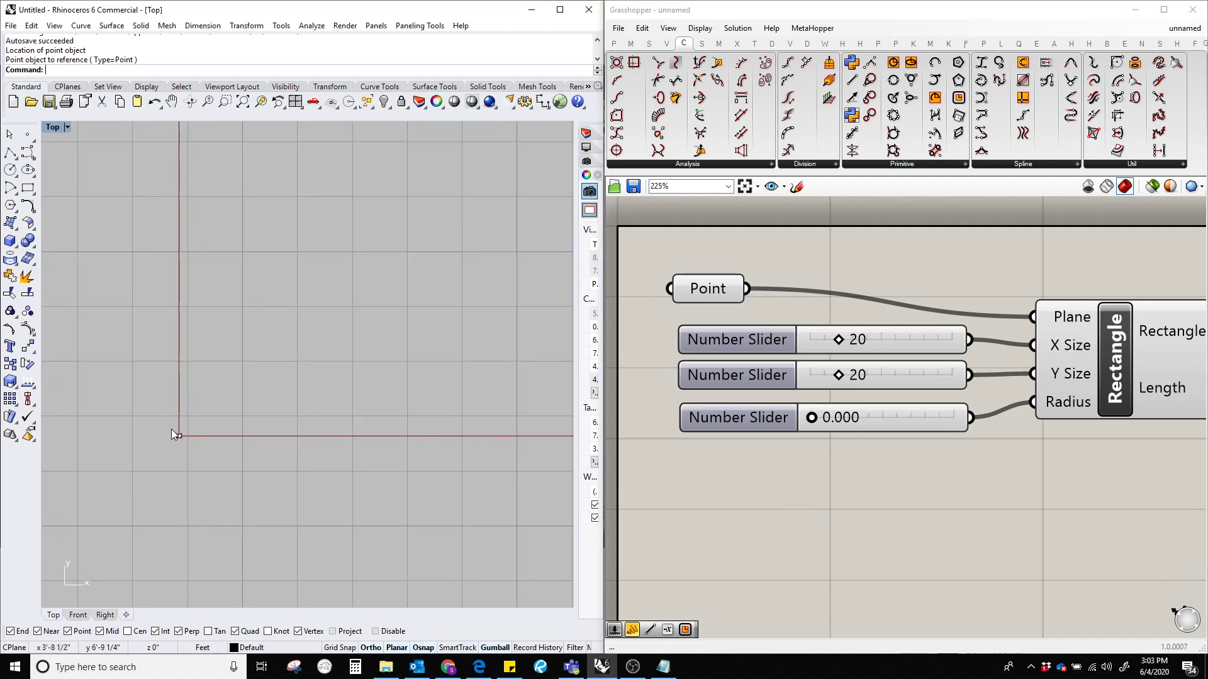
{"action": "left_click", "coordinate": [175, 434]}
{"action": "scroll", "coordinate": [238, 500], "scroll_direction": "down", "scroll_amount": 1}
{"action": "scroll", "coordinate": [237, 500], "scroll_direction": "down", "scroll_amount": 5}
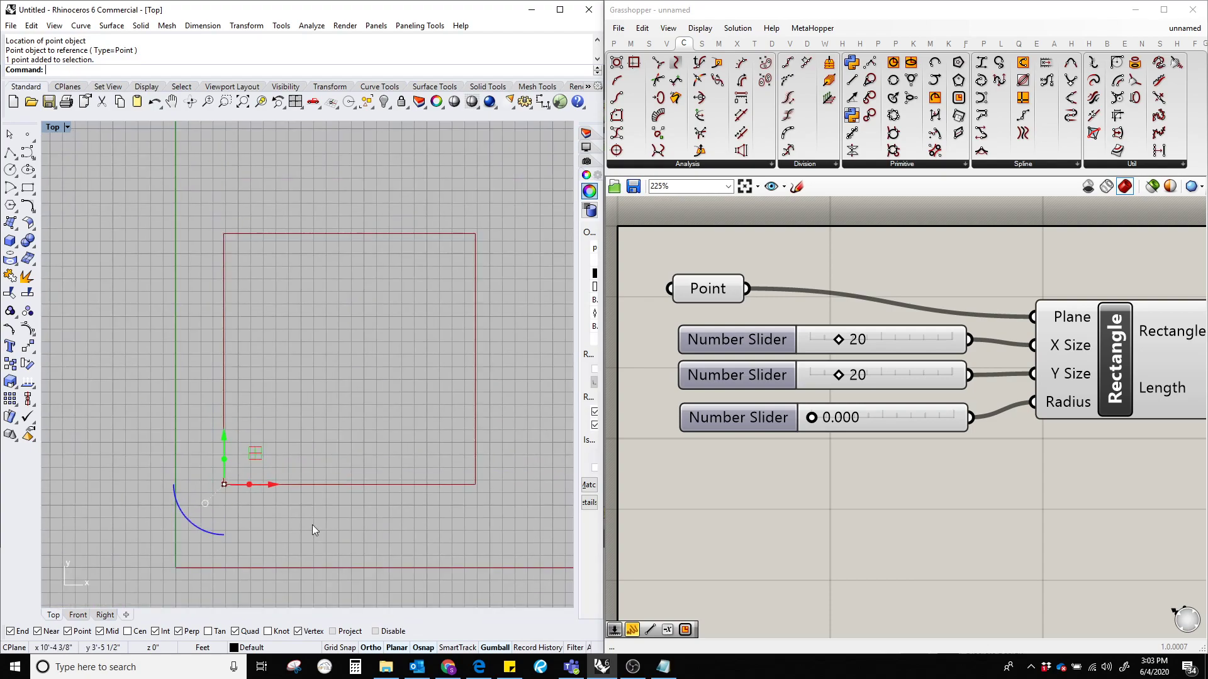
{"action": "left_click_drag", "start_coordinate": [203, 214], "coordinate": [327, 348]}
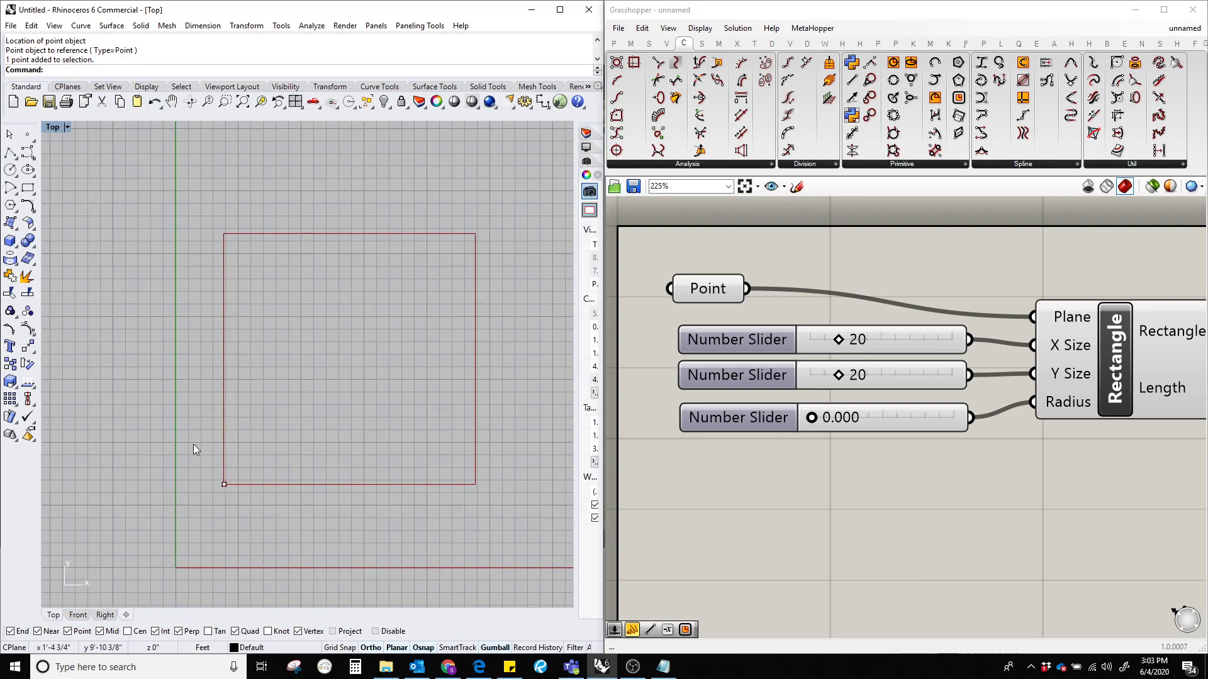
{"action": "left_click_drag", "start_coordinate": [194, 444], "coordinate": [252, 532]}
Step: Set the X Size slider to 23 and the Y Size slider to 21
{"action": "left_click", "coordinate": [866, 451]}
{"action": "scroll", "coordinate": [846, 369], "scroll_direction": "up", "scroll_amount": 2}
{"action": "mouse_move", "coordinate": [836, 323]}
{"action": "left_mouse_down"}
{"action": "mouse_move", "coordinate": [853, 323]}
{"action": "mouse_move", "coordinate": [825, 324]}
{"action": "mouse_move", "coordinate": [843, 324]}
{"action": "left_mouse_up"}
{"action": "scroll", "coordinate": [488, 376], "scroll_direction": "down", "scroll_amount": 3}
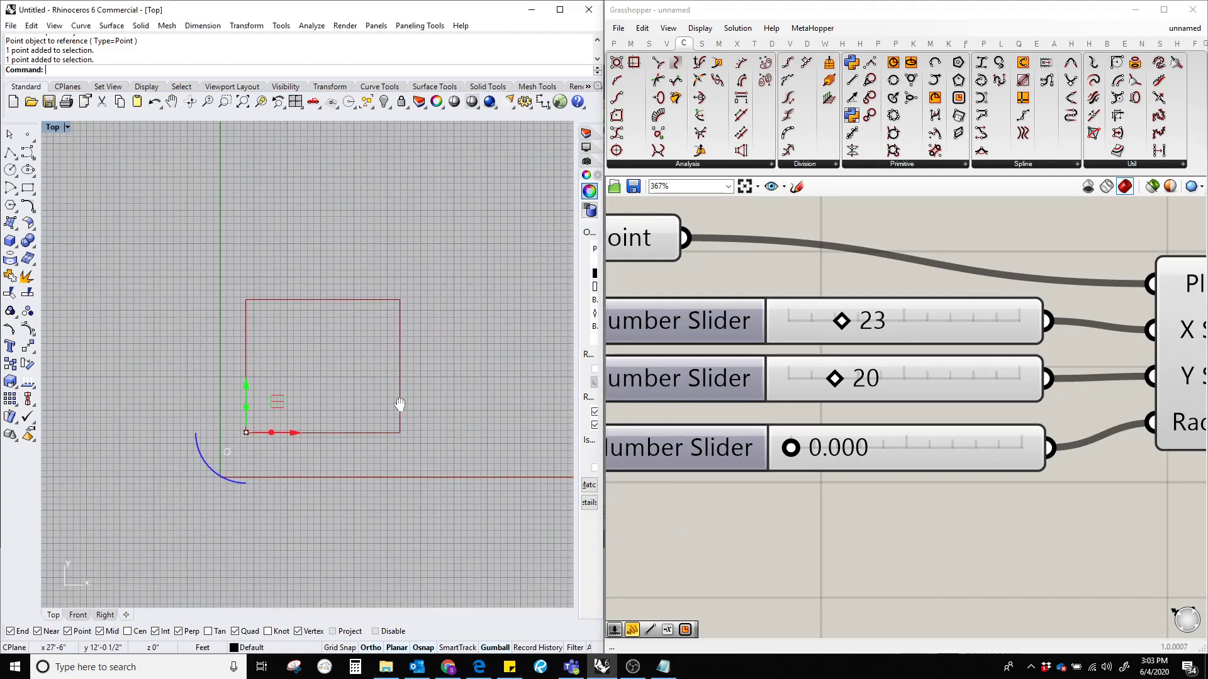
{"action": "mouse_move", "coordinate": [835, 378]}
{"action": "left_mouse_down"}
{"action": "mouse_move", "coordinate": [809, 378]}
{"action": "mouse_move", "coordinate": [837, 378]}
{"action": "left_mouse_up"}
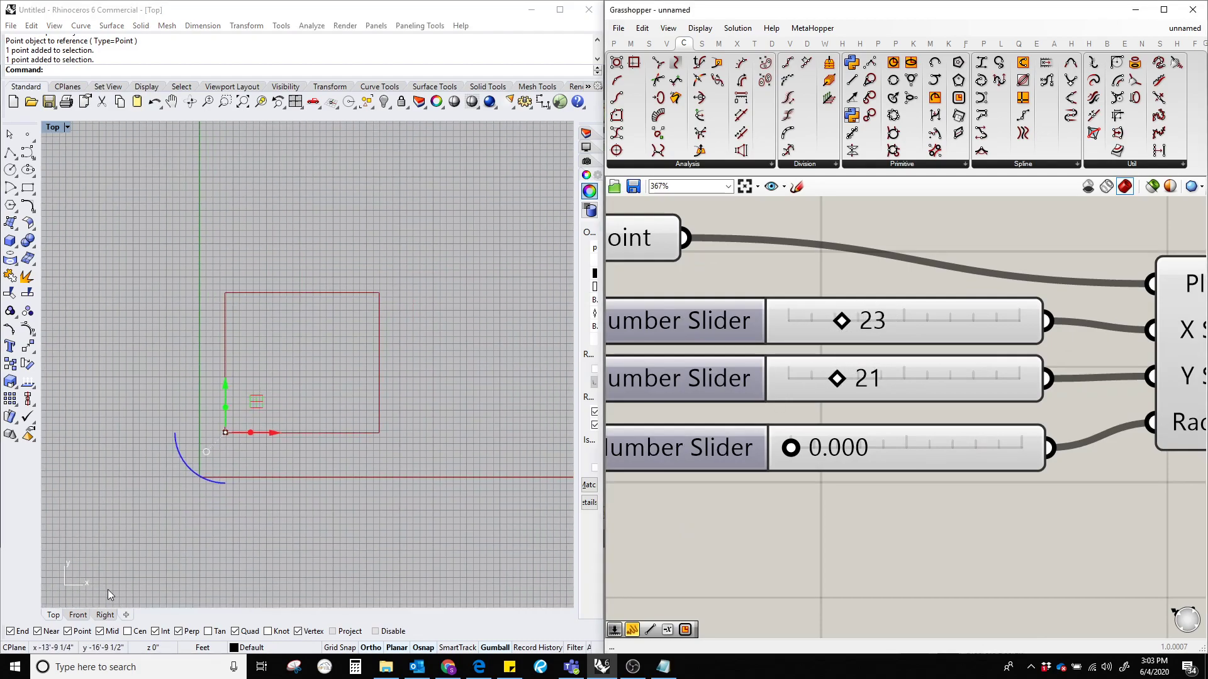
Step: Deselect the point object and examine the X and Y axis directions of the Top viewport around the rectangle
{"action": "left_click", "coordinate": [57, 555]}
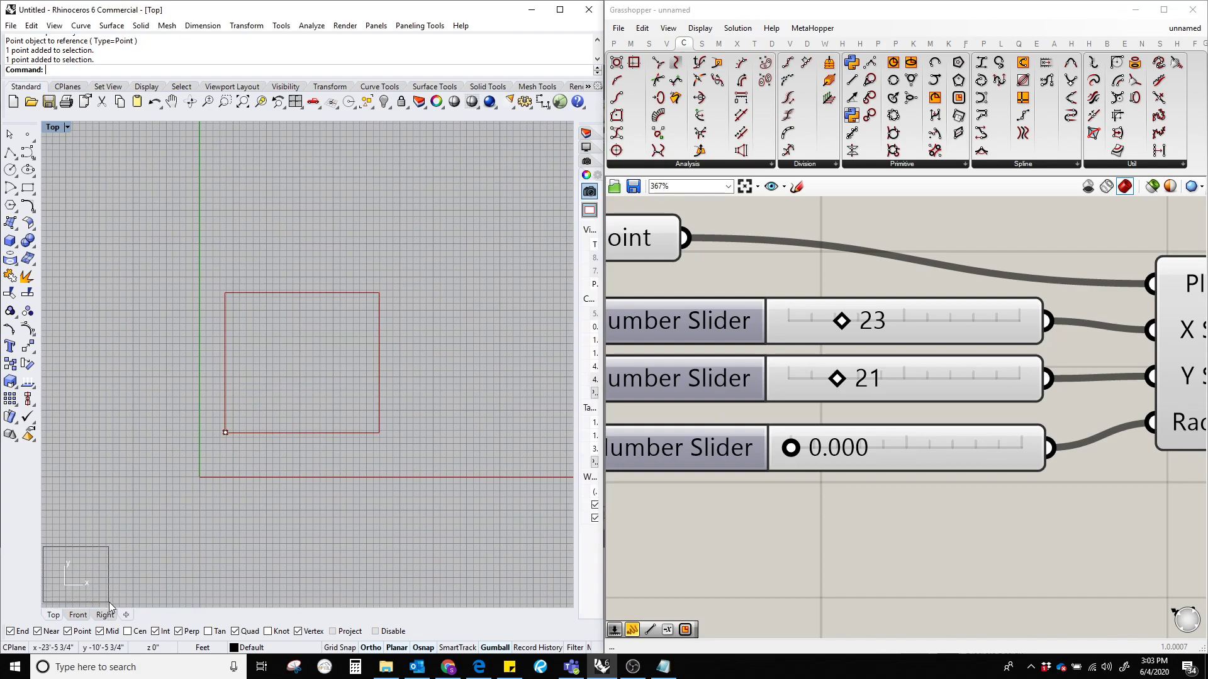
{"action": "right_click_drag", "start_coordinate": [113, 563], "coordinate": [187, 531]}
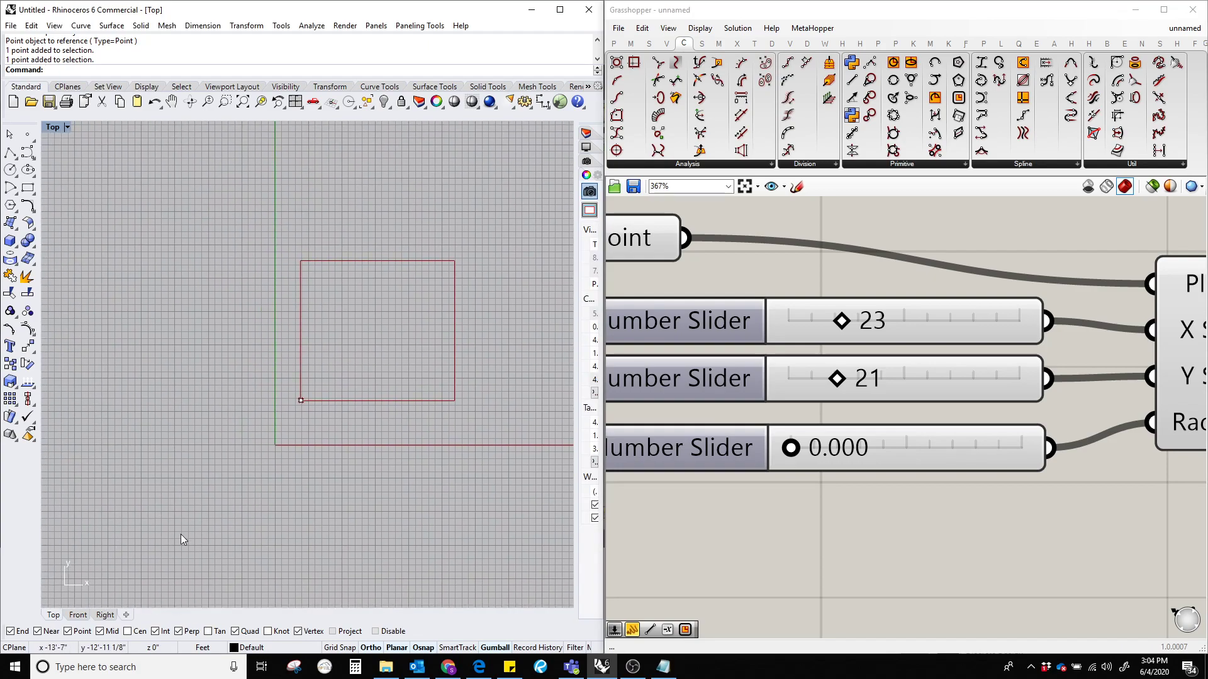
{"action": "left_click_drag", "start_coordinate": [50, 540], "coordinate": [118, 601]}
{"action": "right_click_drag", "start_coordinate": [354, 493], "coordinate": [307, 524]}
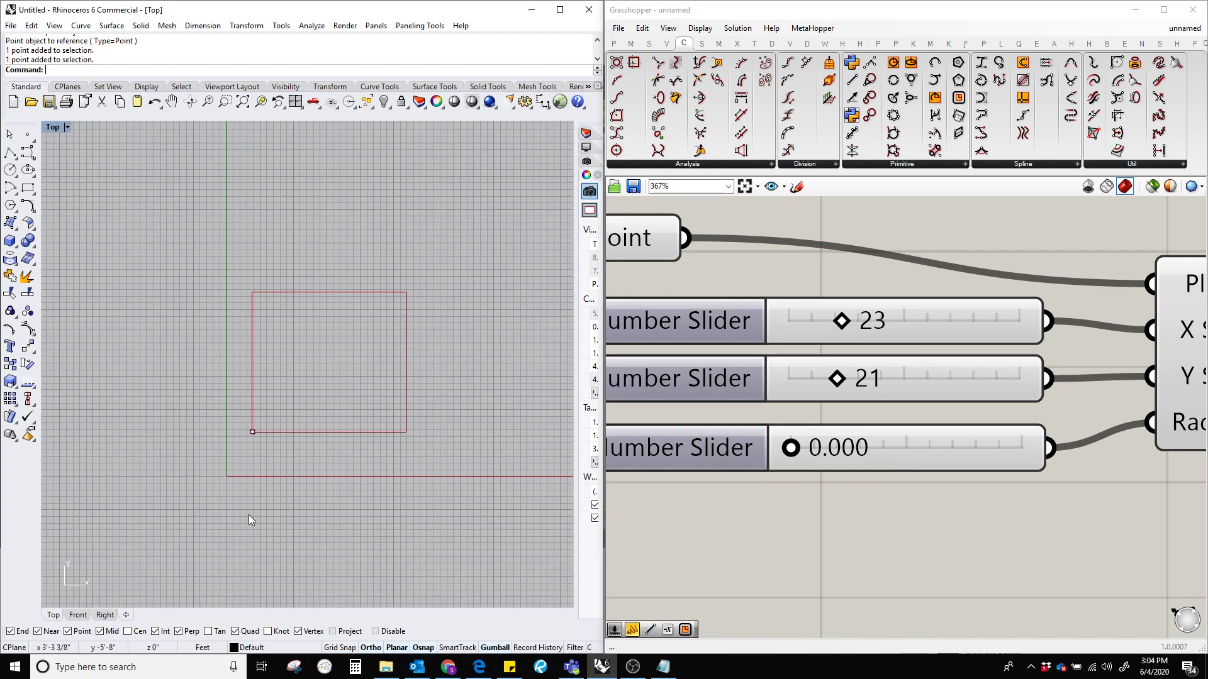
{"action": "right_click_drag", "start_coordinate": [391, 476], "coordinate": [331, 483]}
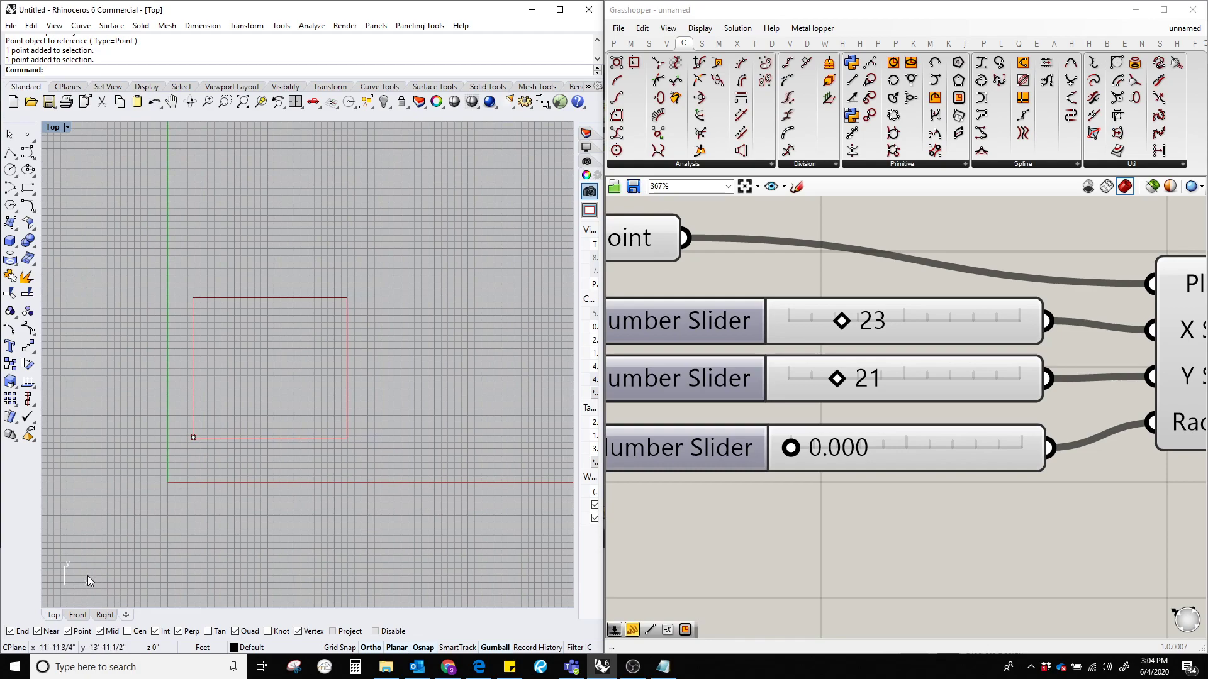
{"action": "right_click_drag", "start_coordinate": [205, 361], "coordinate": [203, 402]}
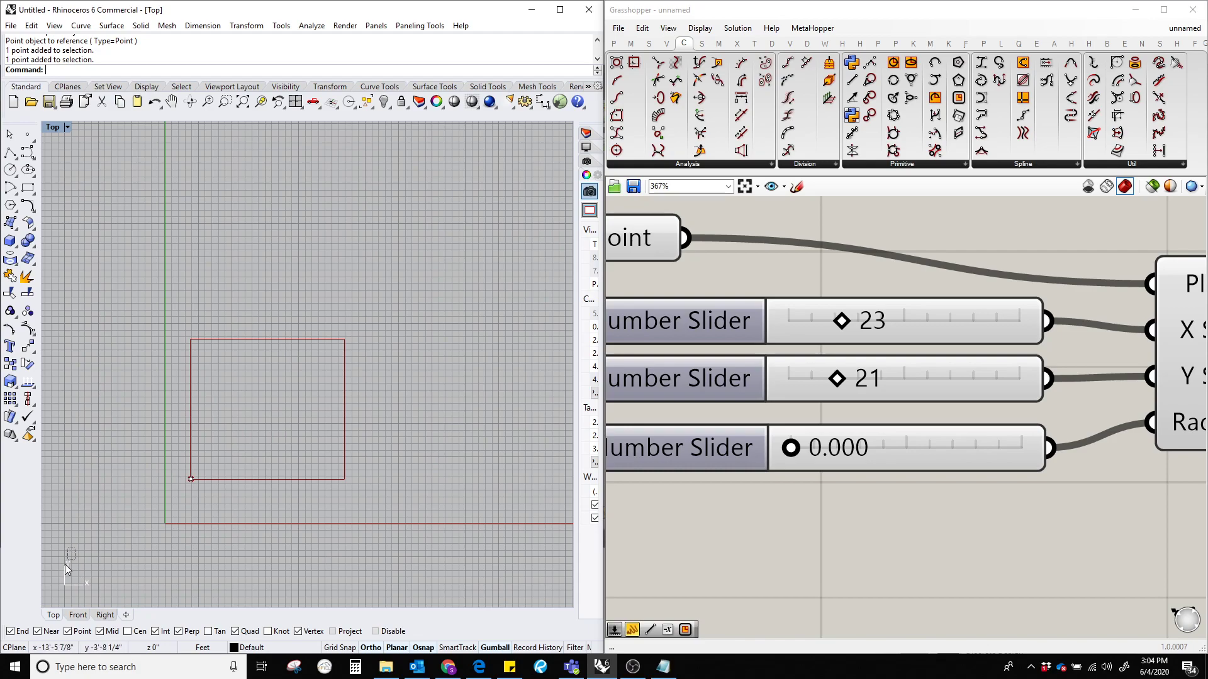
Step: Set the Y Size slider to 26 and the X Size slider to 31, aligning the latter with the X Size input
{"action": "mouse_move", "coordinate": [842, 381]}
{"action": "left_mouse_down"}
{"action": "mouse_move", "coordinate": [793, 380]}
{"action": "mouse_move", "coordinate": [853, 381]}
{"action": "left_mouse_up"}
{"action": "mouse_move", "coordinate": [845, 326]}
{"action": "left_mouse_down"}
{"action": "mouse_move", "coordinate": [808, 324]}
{"action": "mouse_move", "coordinate": [864, 324]}
{"action": "left_mouse_up"}
{"action": "right_click_drag", "start_coordinate": [998, 557], "coordinate": [926, 555]}
{"action": "left_click_drag", "start_coordinate": [867, 333], "coordinate": [868, 343]}
{"action": "left_click", "coordinate": [1059, 391]}
{"action": "right_click_drag", "start_coordinate": [1031, 513], "coordinate": [971, 504]}
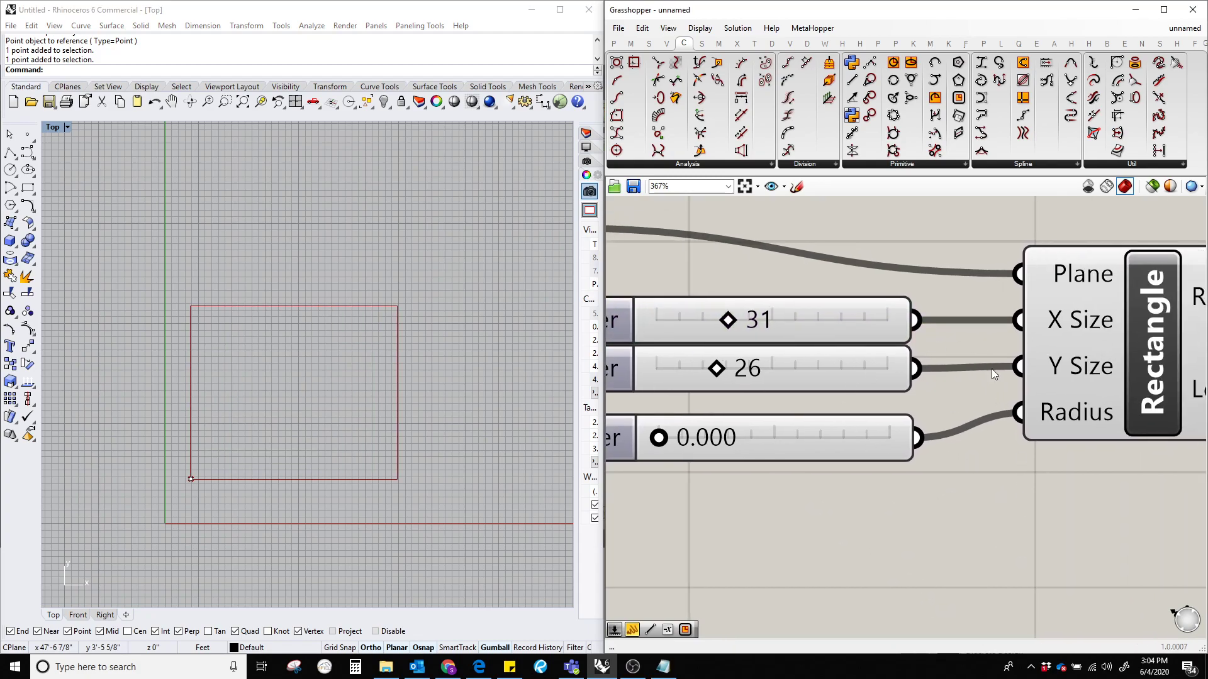
Step: Connect the X Size slider to the Y Size input too, and move the former Y Size slider away below the definition
{"action": "left_click_drag", "start_coordinate": [1023, 387], "coordinate": [916, 320]}
{"action": "right_click_drag", "start_coordinate": [892, 529], "coordinate": [974, 510]}
{"action": "left_click_drag", "start_coordinate": [875, 355], "coordinate": [720, 538]}
{"action": "scroll", "coordinate": [985, 366], "scroll_direction": "down", "scroll_amount": 3}
{"action": "left_click", "coordinate": [986, 424]}
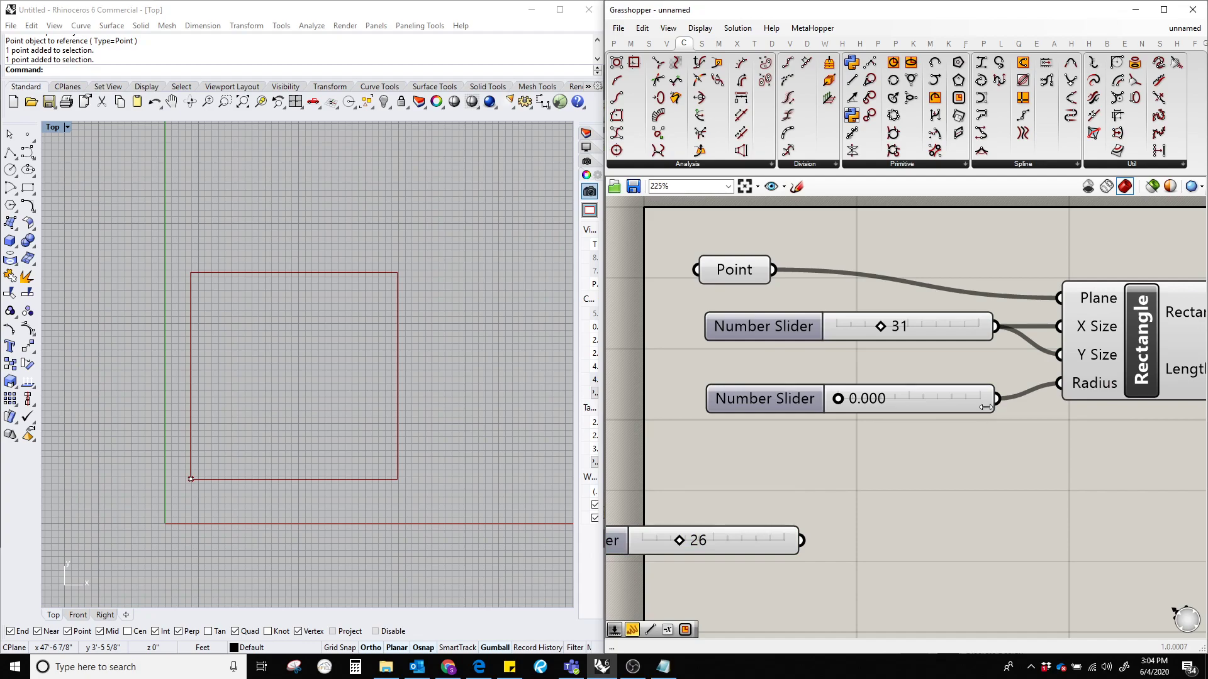
Step: Move the shared size slider down between the X Size and Y Size inputs and set it to 19
{"action": "scroll", "coordinate": [960, 341], "scroll_direction": "up", "scroll_amount": 3}
{"action": "left_click_drag", "start_coordinate": [948, 316], "coordinate": [963, 348]}
{"action": "scroll", "coordinate": [843, 356], "scroll_direction": "up", "scroll_amount": 1}
{"action": "left_click_drag", "start_coordinate": [854, 361], "coordinate": [825, 366]}
{"action": "scroll", "coordinate": [824, 365], "scroll_direction": "down", "scroll_amount": 4}
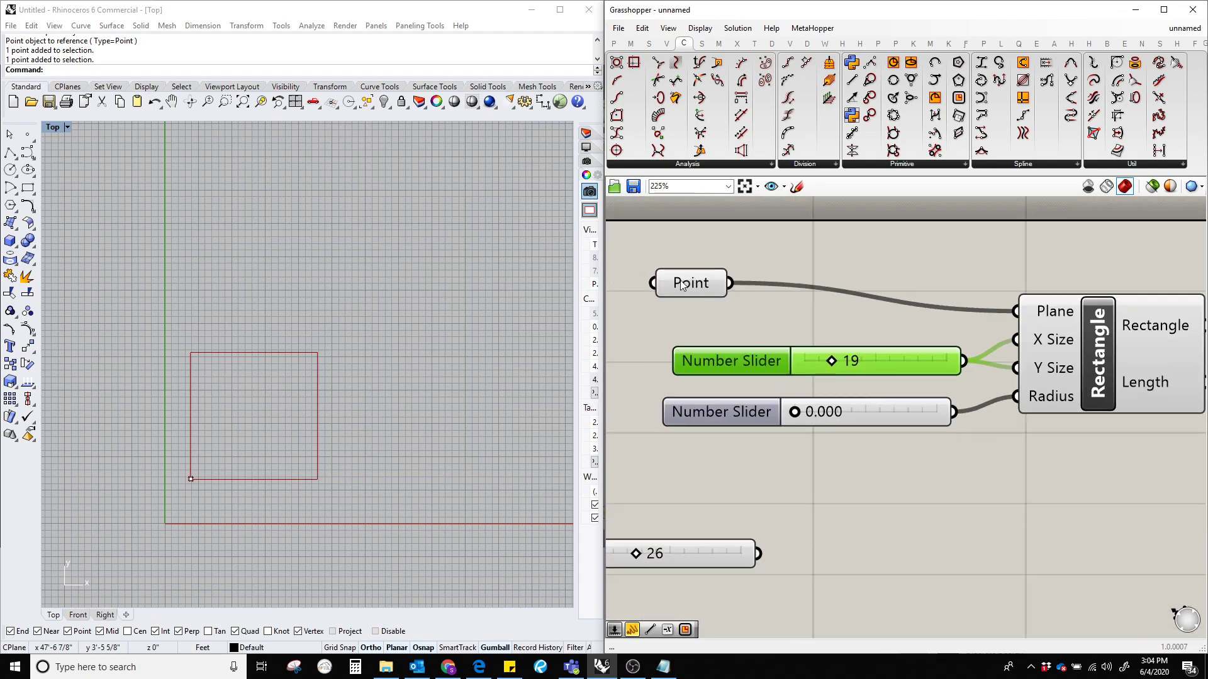
Step: Set the Radius slider to 1.553 and align it and the Point parameter with their Rectangle inputs
{"action": "left_click", "coordinate": [711, 313]}
{"action": "left_click_drag", "start_coordinate": [797, 423], "coordinate": [818, 423]}
{"action": "scroll", "coordinate": [251, 466], "scroll_direction": "up", "scroll_amount": 5}
{"action": "scroll", "coordinate": [390, 345], "scroll_direction": "up", "scroll_amount": 4}
{"action": "right_click_drag", "start_coordinate": [307, 326], "coordinate": [392, 332]}
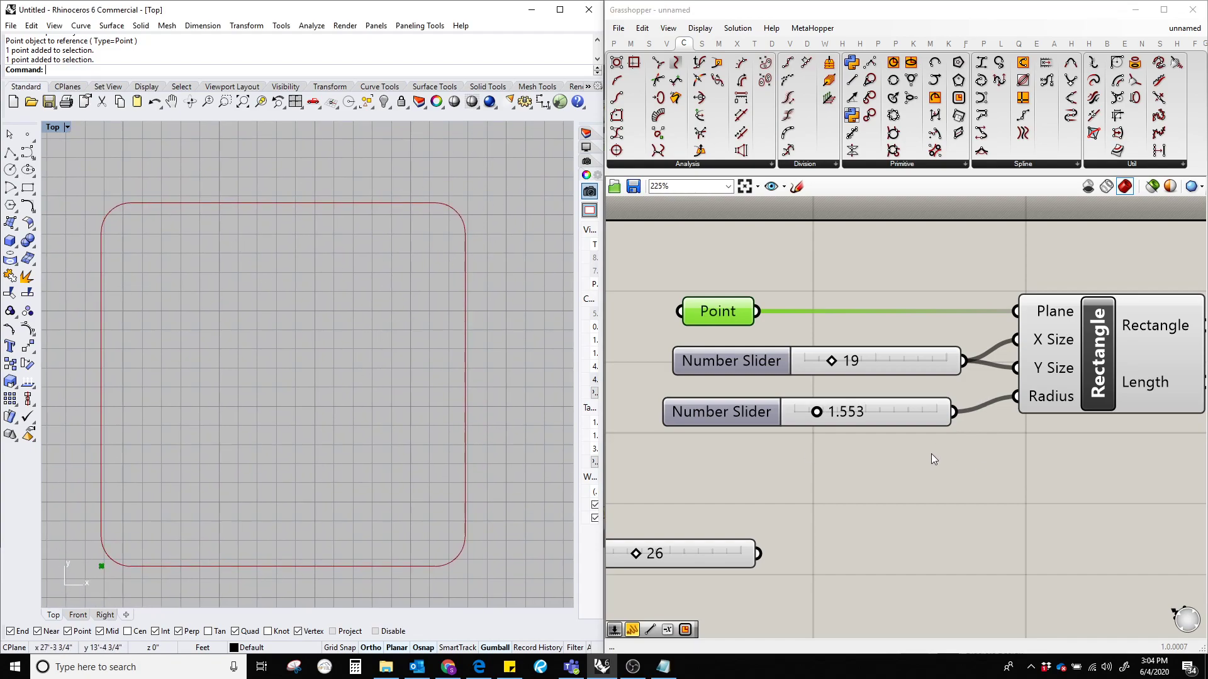
{"action": "left_click_drag", "start_coordinate": [898, 409], "coordinate": [913, 391]}
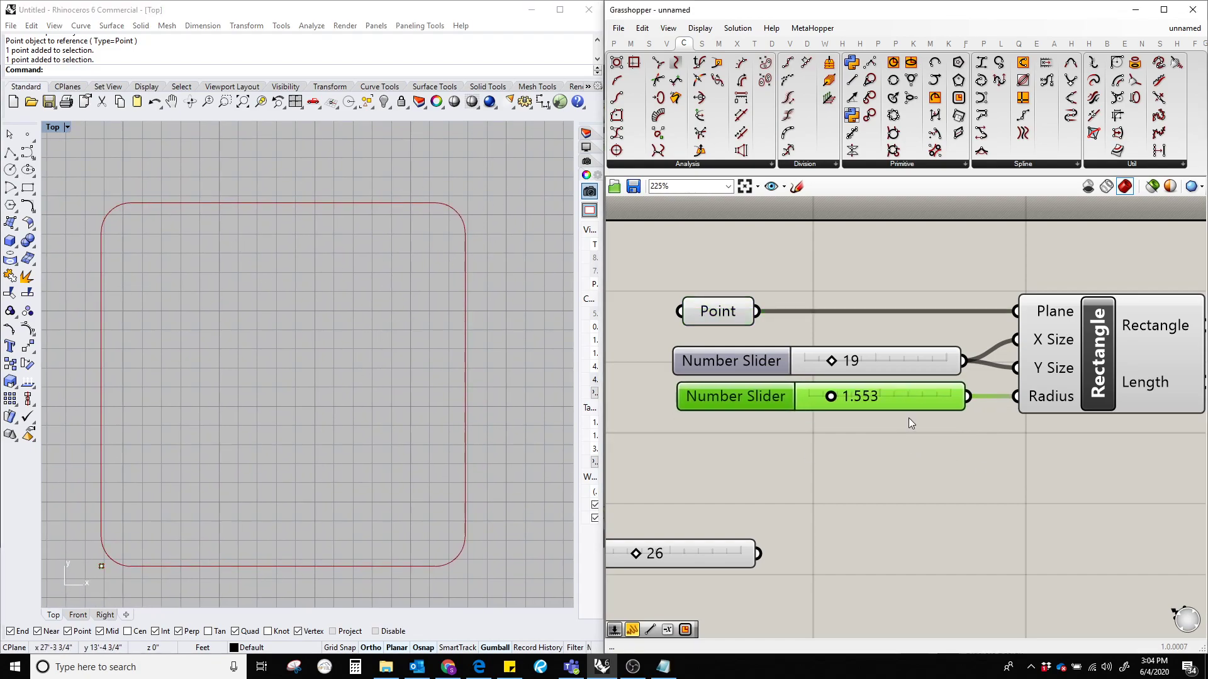